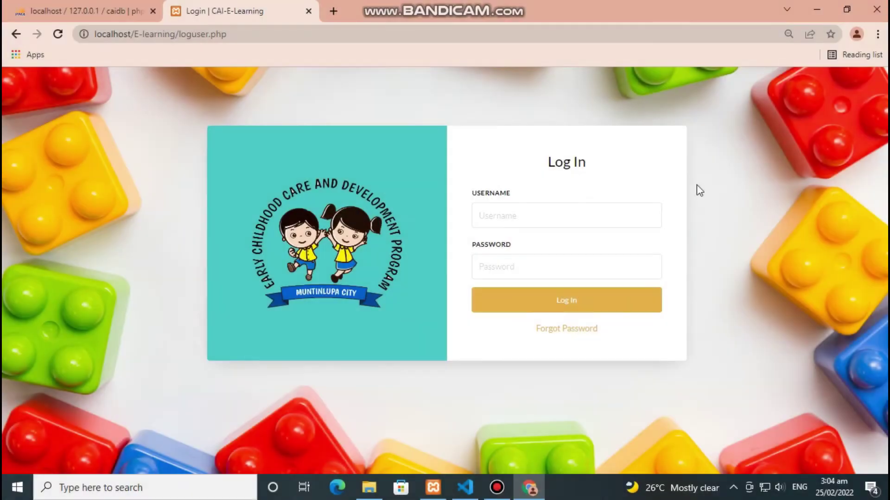
- Look over the password-recovery form, then go back to the login form
click(547, 223)
key(Tab)
click(594, 329)
click(516, 197)
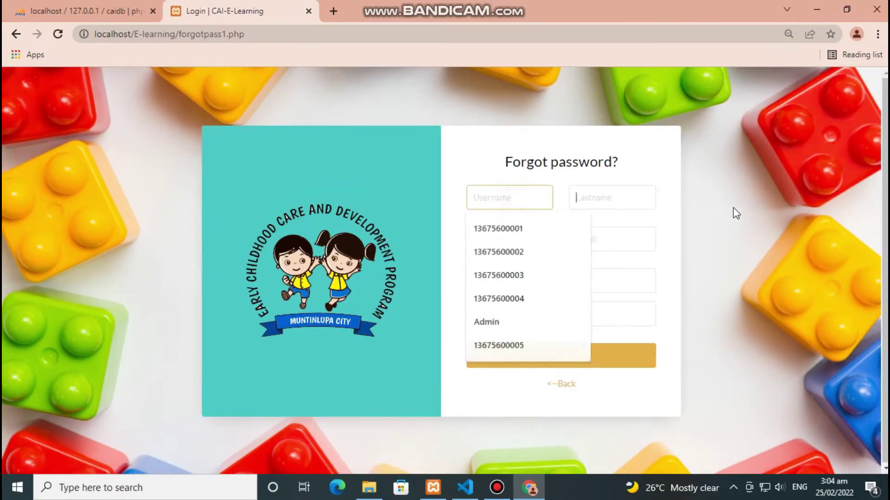
key(Tab)
key(Tab)
key(Tab)
key(Tab)
key(Tab)
key(Tab)
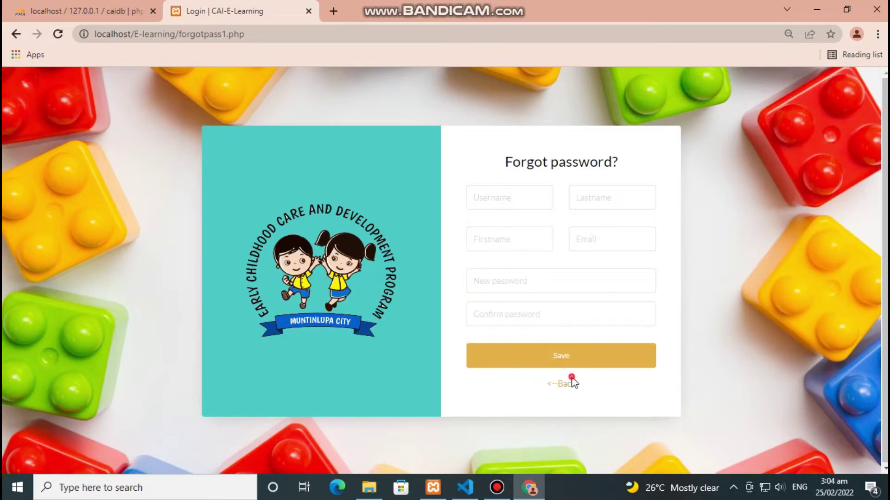
click(572, 385)
- Log in with the administrator account's username and password
click(549, 223)
text(admin)
key(Tab)
text(admin)
key(Return)
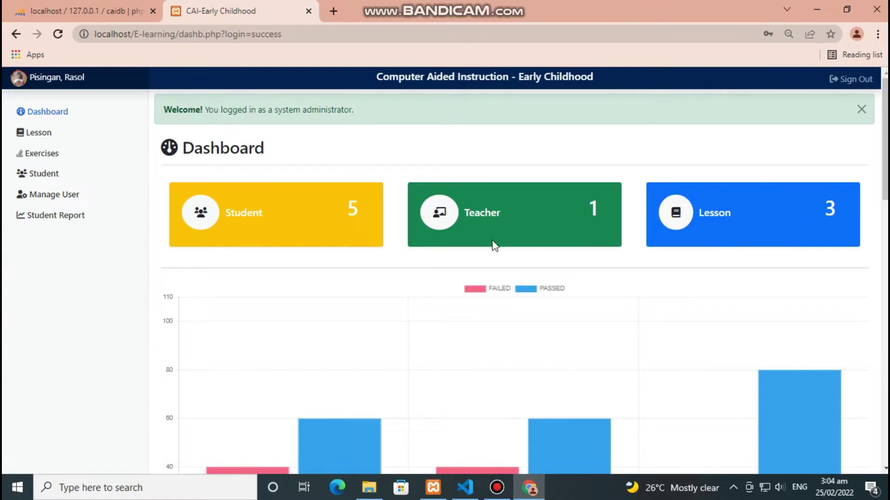
- Hide and then re-show the FAILED bars in the dashboard's pass/fail chart
scroll(496, 242, down, 3)
click(501, 162)
click(500, 159)
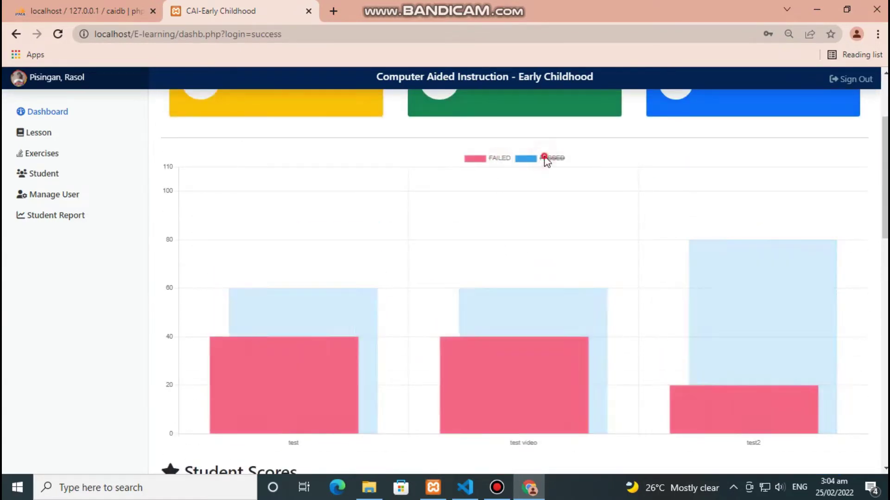
- Browse the Student Scores tables and filter them by 'ren', then clear the filter
scroll(591, 243, down, 5)
scroll(512, 304, down, 7)
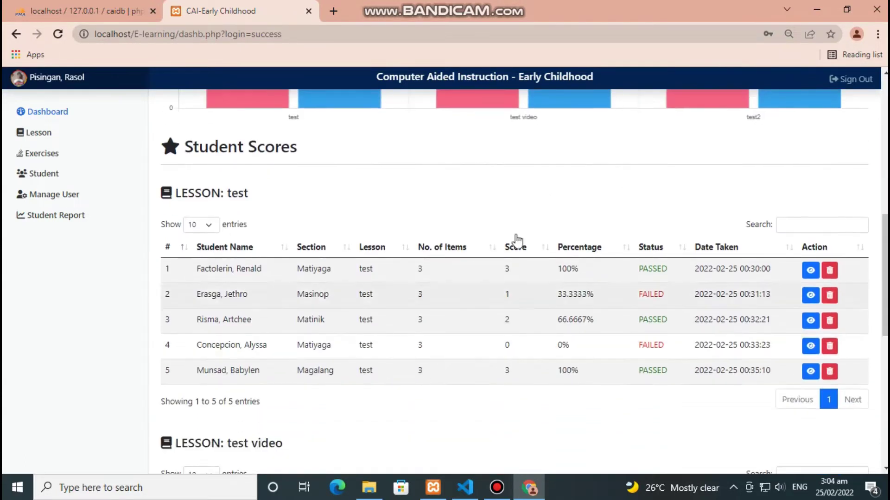
scroll(379, 322, down, 3)
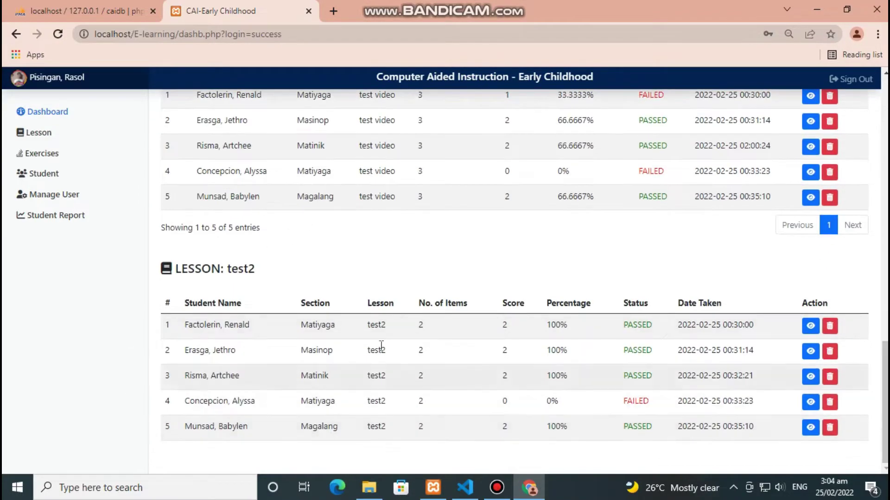
scroll(504, 363, up, 4)
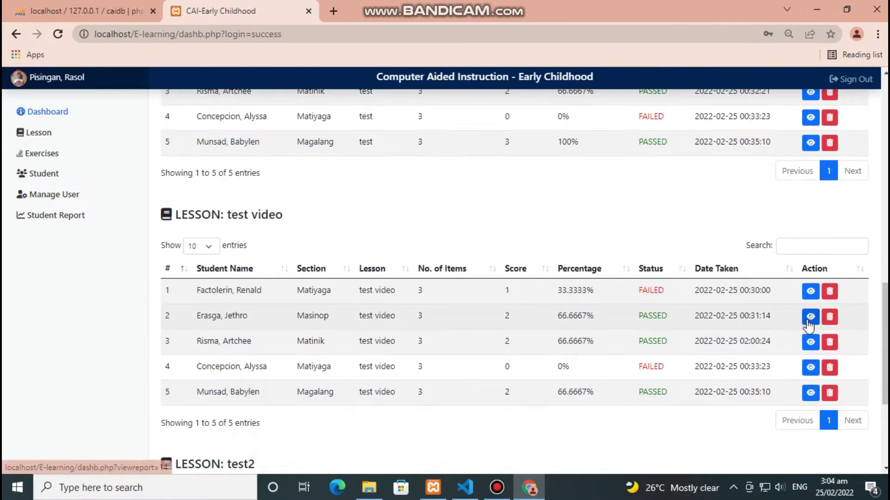
scroll(820, 315, up, 5)
scroll(815, 320, up, 3)
click(815, 322)
text(ren)
scroll(725, 326, down, 1)
key(BackSpace)
key(BackSpace)
key(BackSpace)
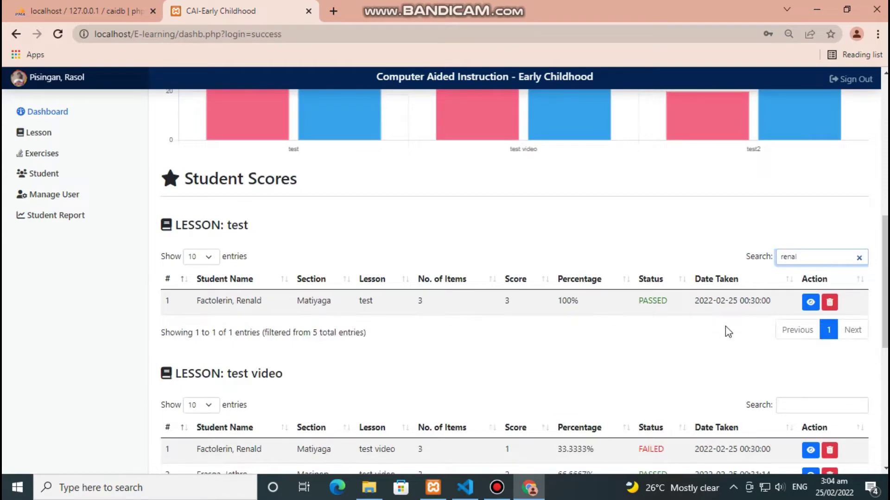
- View the second student's score details, then close them
click(810, 326)
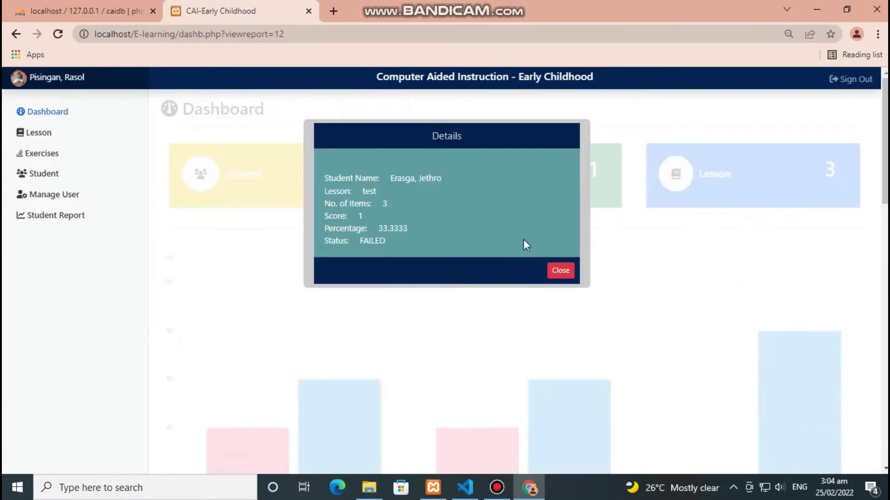
click(561, 271)
scroll(786, 378, down, 6)
scroll(552, 357, up, 8)
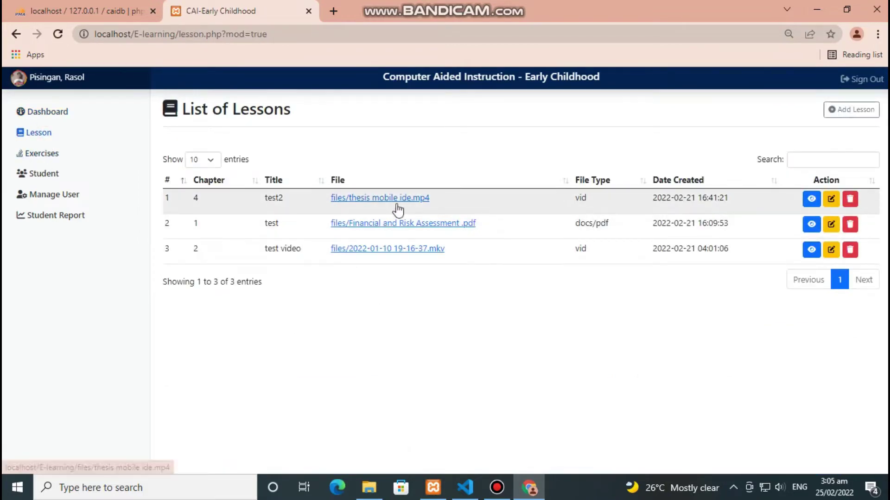
click(811, 224)
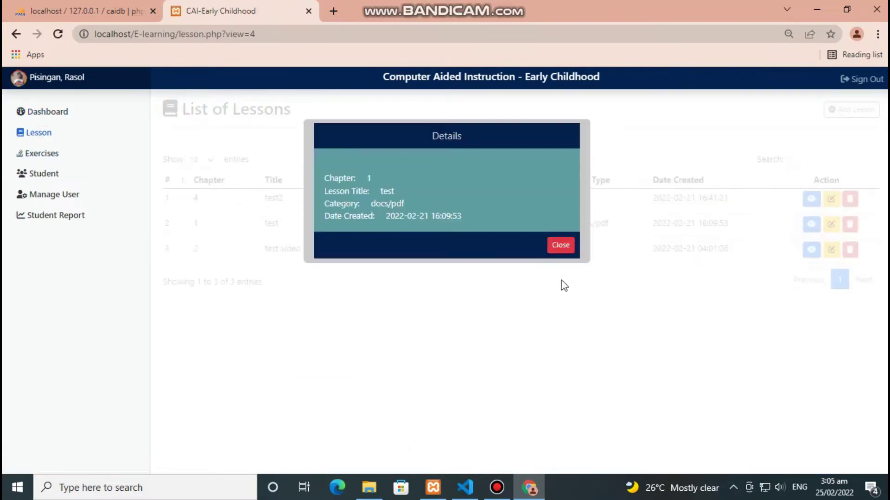
click(561, 244)
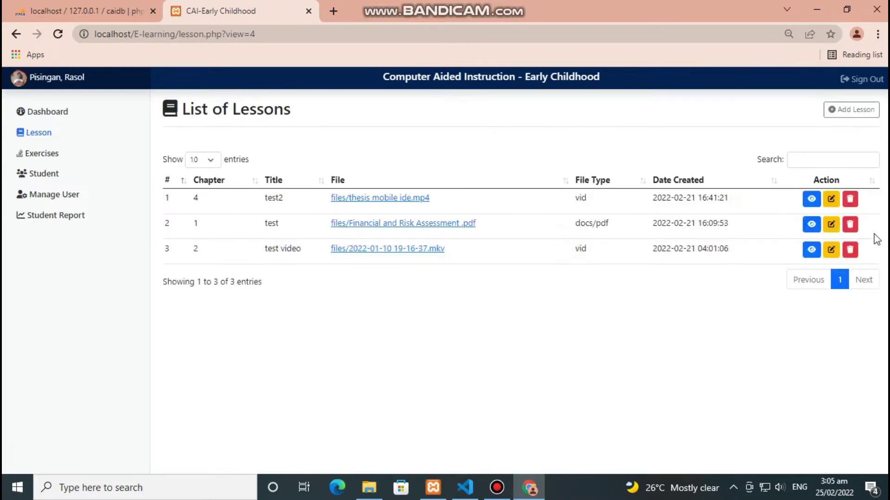
click(831, 224)
click(558, 284)
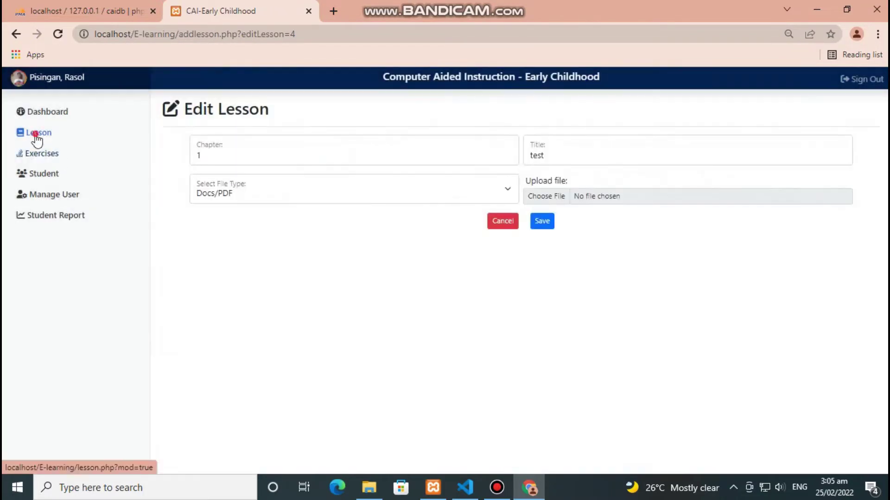
click(37, 134)
click(863, 115)
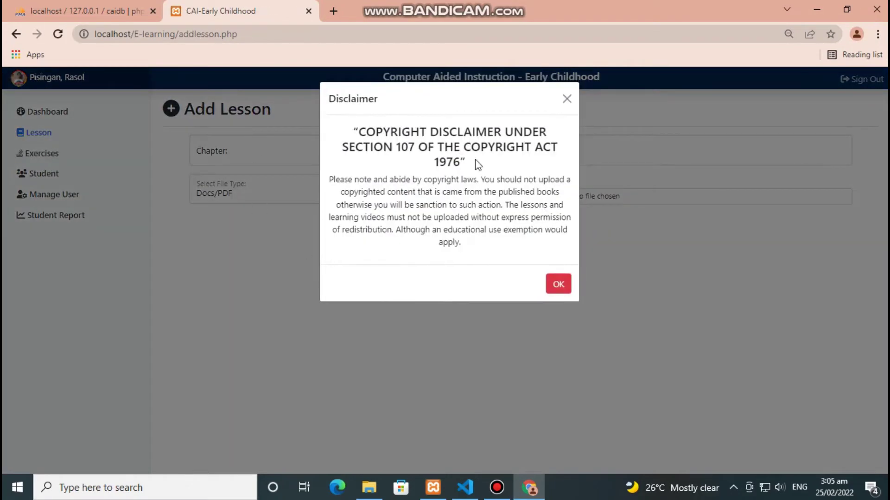
drag(503, 238, 358, 132)
click(558, 284)
click(384, 150)
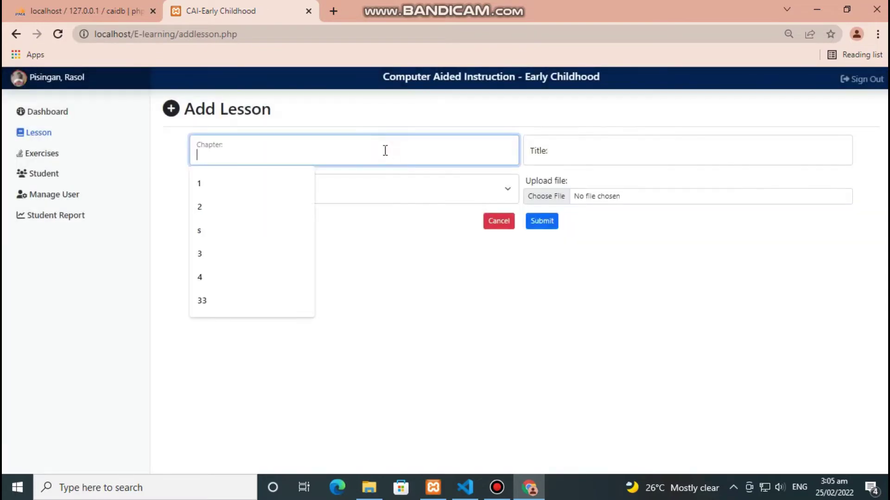
key(Tab)
click(445, 201)
click(507, 194)
click(547, 196)
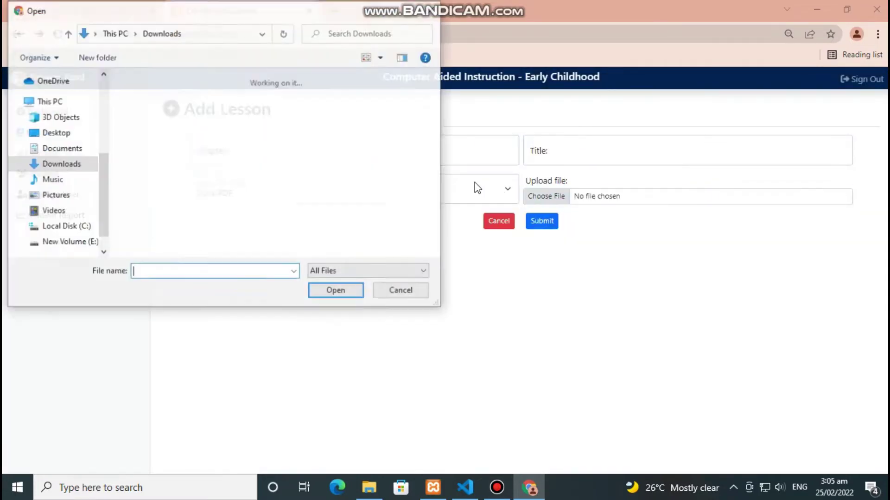
click(408, 296)
click(505, 222)
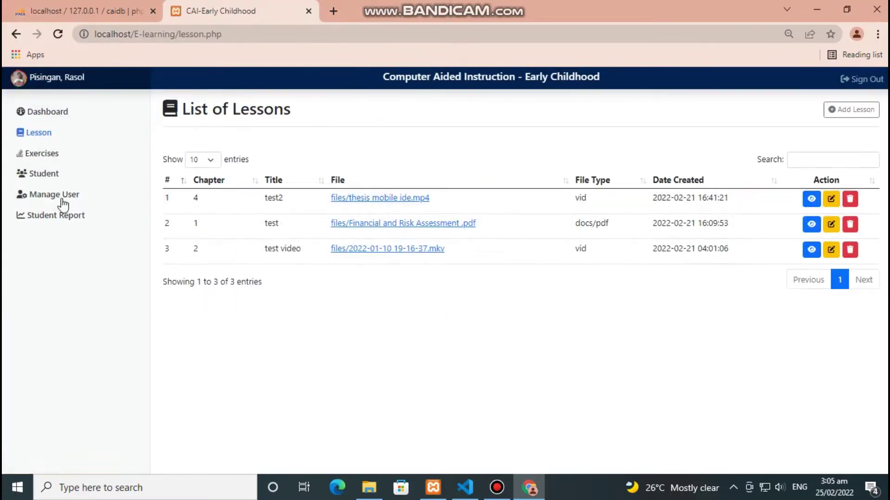
click(42, 153)
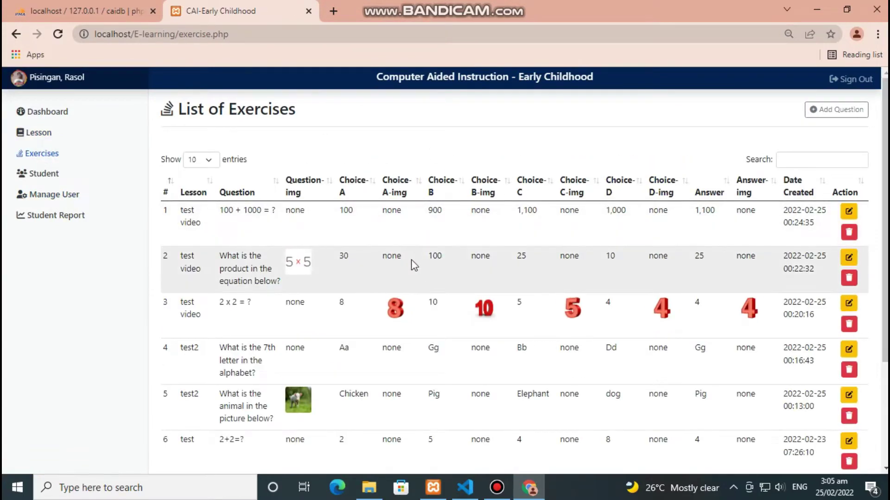
- Inspect the first question's edit form, keeping test video as its lesson, and cancel
scroll(413, 267, down, 3)
scroll(412, 263, up, 3)
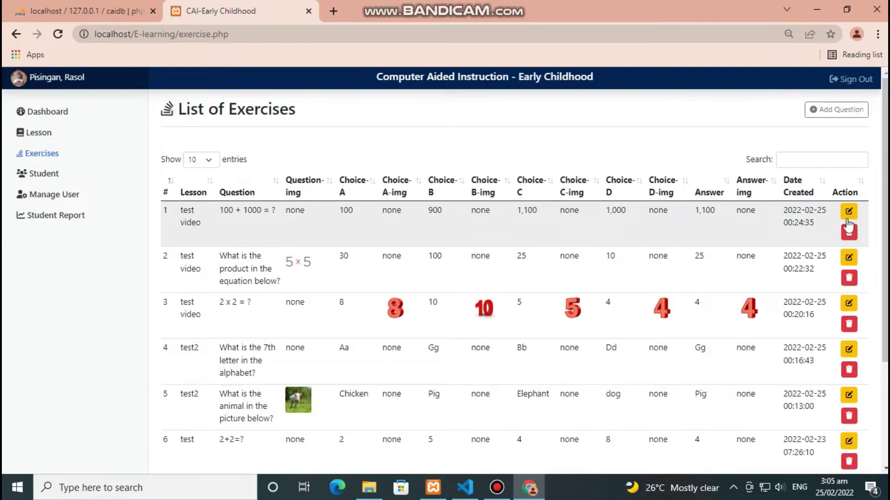
click(849, 211)
click(376, 160)
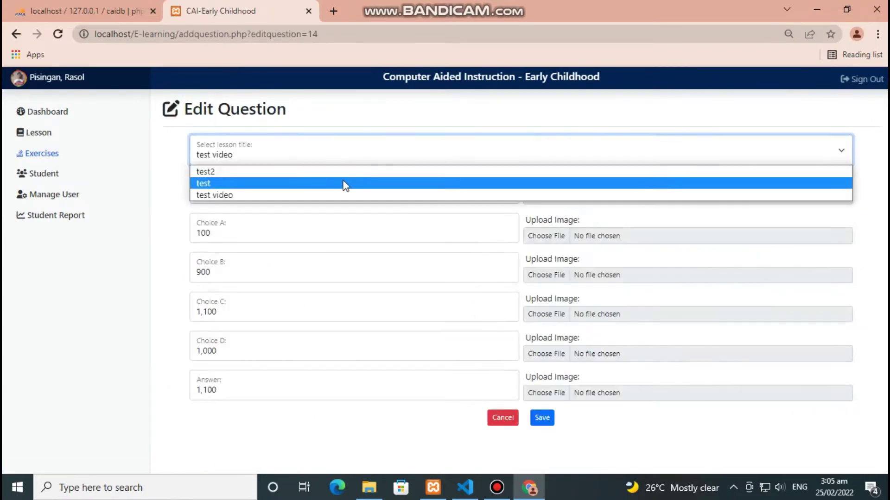
click(369, 157)
click(361, 192)
click(376, 230)
click(366, 266)
click(362, 310)
click(367, 342)
click(334, 404)
click(510, 421)
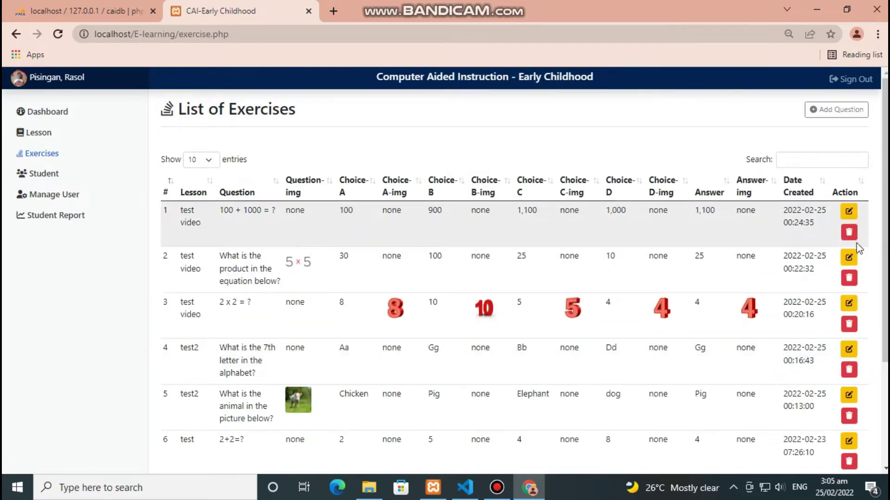
- Search the exercise questions for 'what', then clear the search
scroll(862, 250, down, 3)
scroll(846, 300, up, 3)
click(820, 159)
text(what)
key(BackSpace)
key(BackSpace)
key(BackSpace)
key(BackSpace)
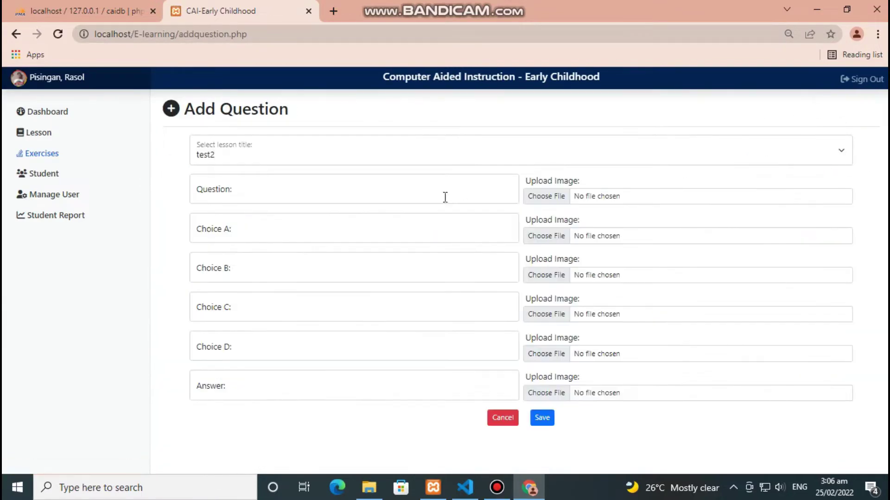
- Discard a new question left on lesson test2 and open the List of Students
click(417, 157)
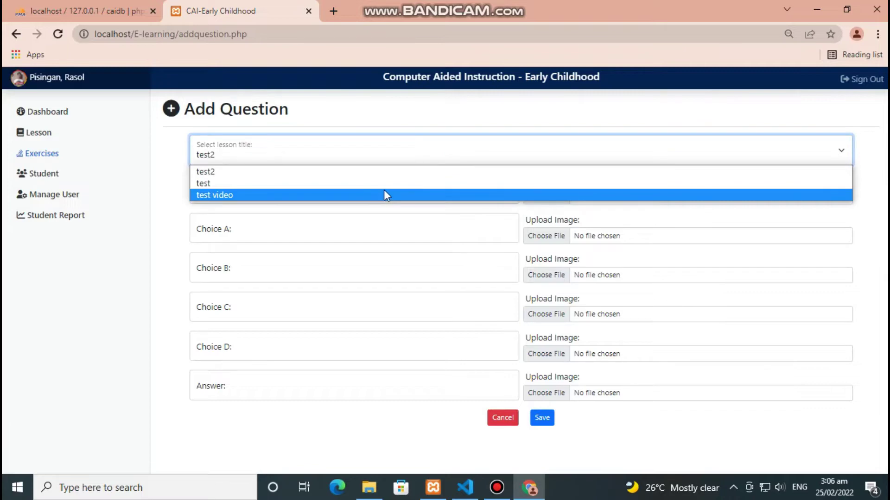
key(Escape)
key(Tab)
key(Tab)
key(Tab)
key(Tab)
key(Tab)
key(Tab)
key(Tab)
key(Tab)
key(Tab)
key(Tab)
key(Tab)
key(Tab)
key(Tab)
key(Tab)
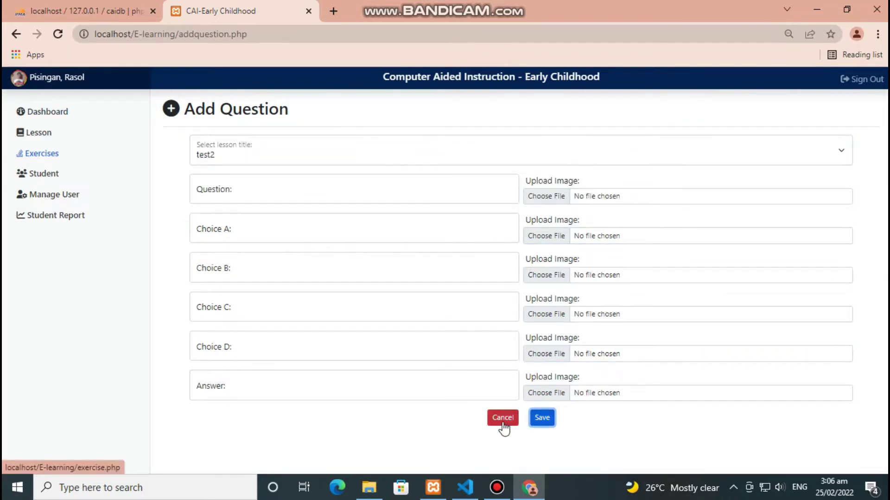
click(504, 425)
click(43, 174)
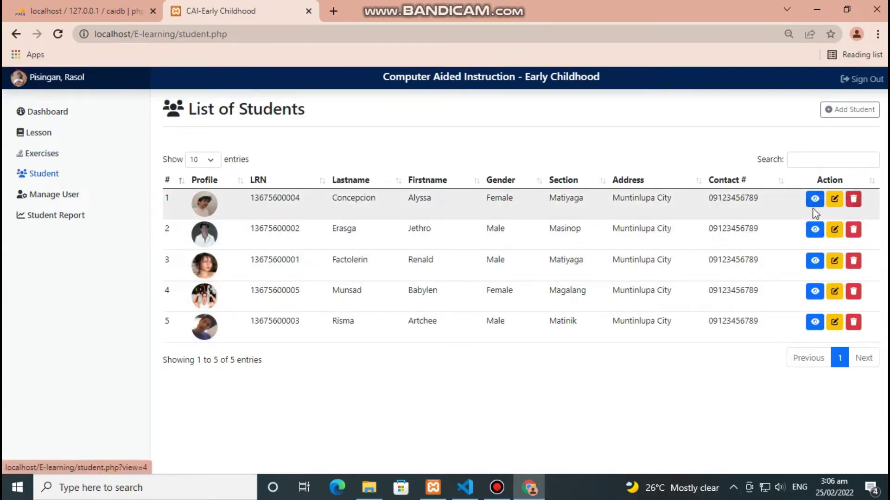
- View the second student's profile, then open and cancel its edit form
click(815, 229)
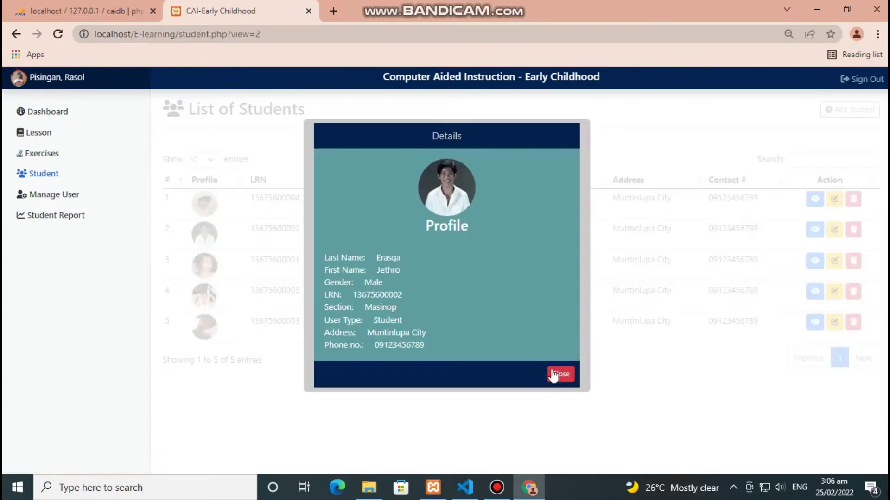
click(560, 374)
click(835, 230)
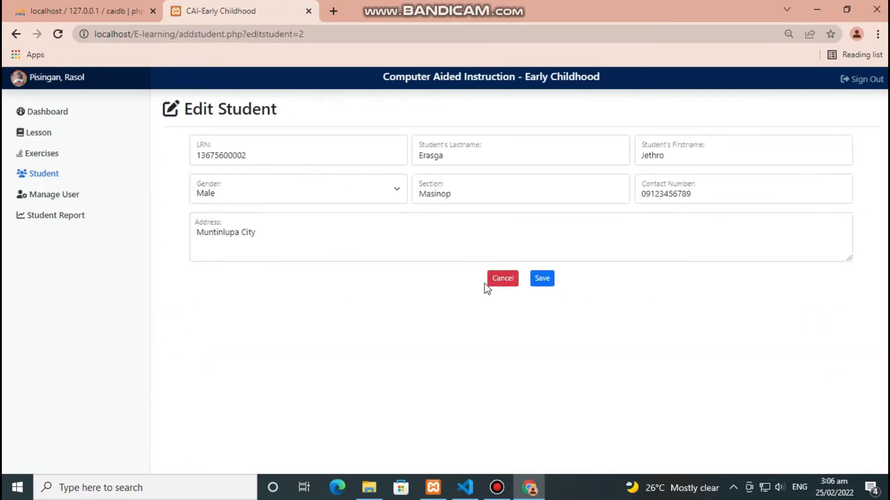
click(498, 278)
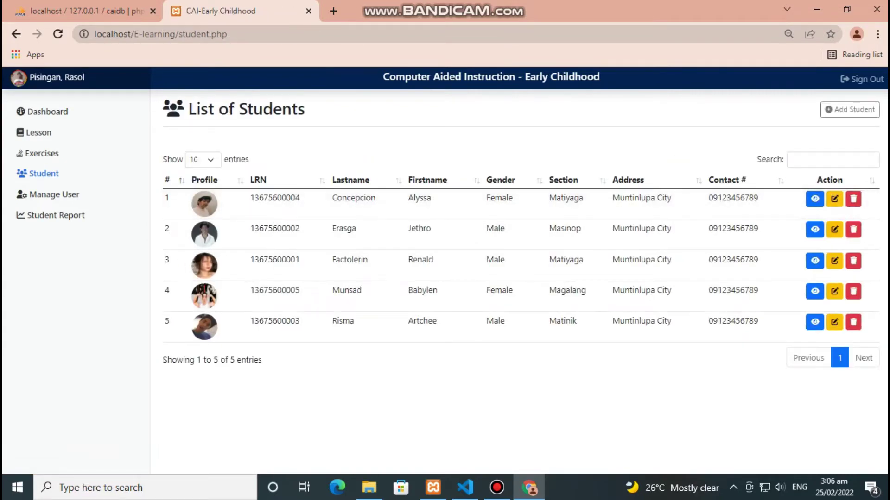
- Step through the new-student form fields from LRN onward, then cancel it
click(861, 111)
click(350, 153)
key(Tab)
key(Tab)
key(Tab)
key(Tab)
key(Tab)
key(Tab)
key(Tab)
key(Tab)
key(Tab)
key(Tab)
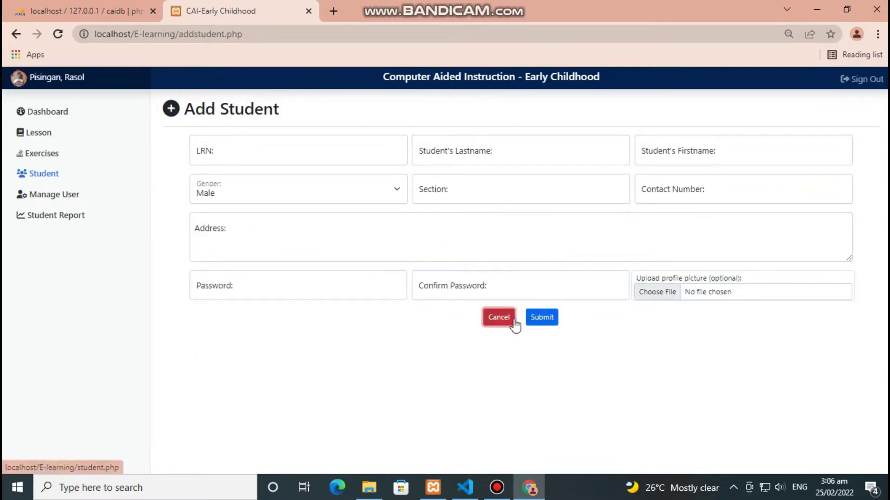
click(492, 321)
- Open the users list and view, then close, the administrator's profile details
click(55, 195)
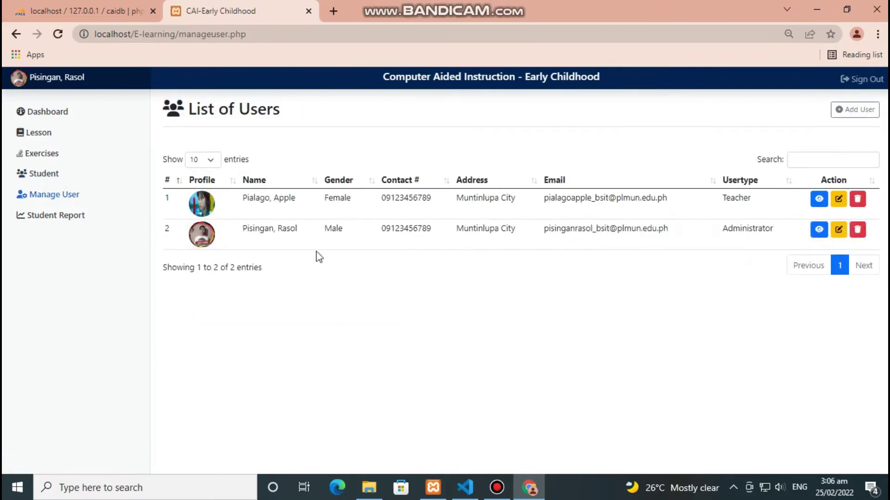
click(202, 153)
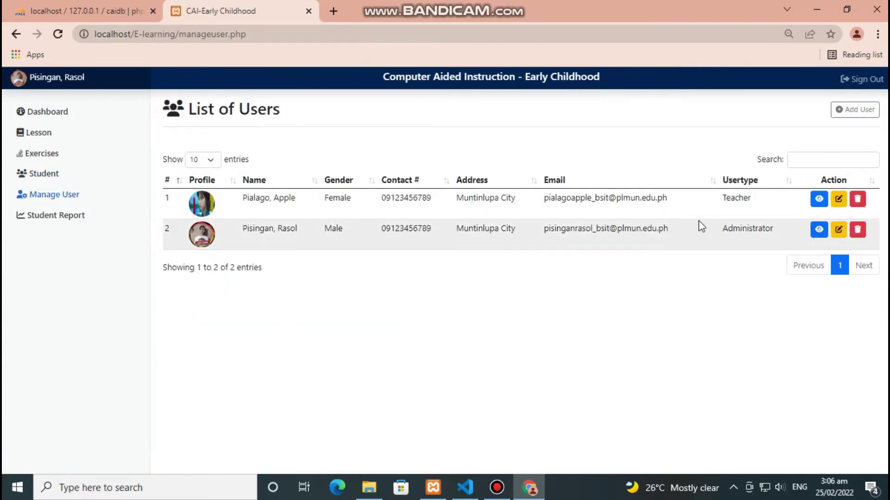
click(819, 230)
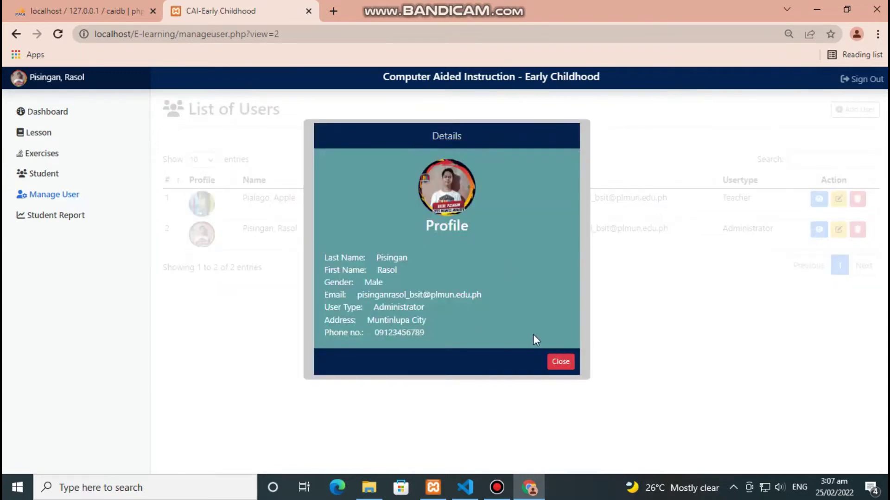
click(561, 362)
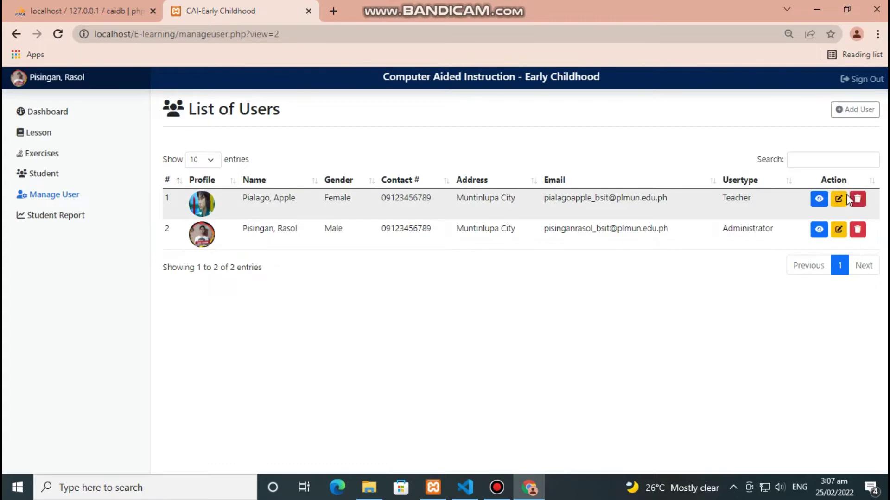
- Step through the teacher account's edit form and leave it without saving
click(838, 199)
click(333, 163)
key(Tab)
key(Tab)
key(Tab)
key(Tab)
key(Tab)
key(Tab)
key(Tab)
key(Tab)
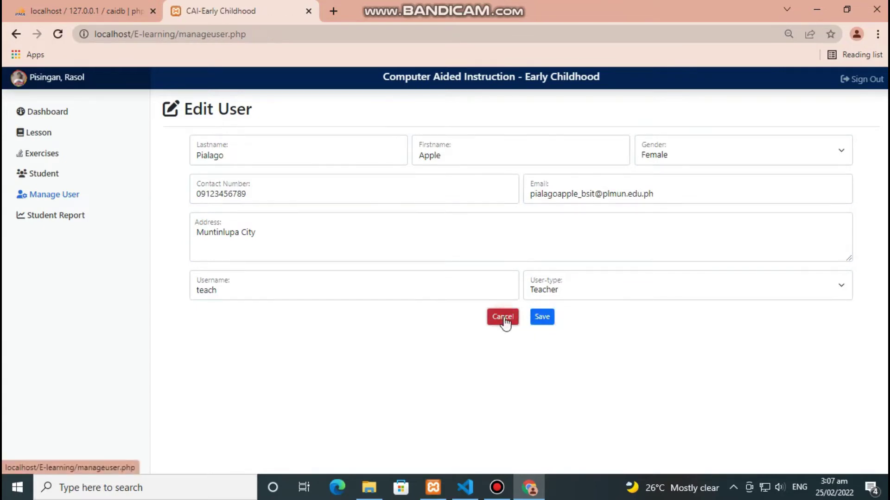
click(505, 324)
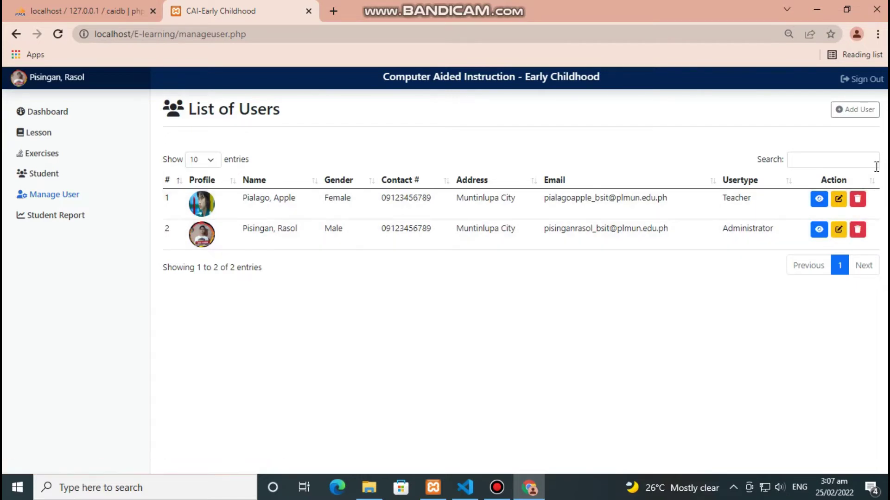
- Discard the Add User form and open the Student Progress Report
click(860, 110)
click(323, 163)
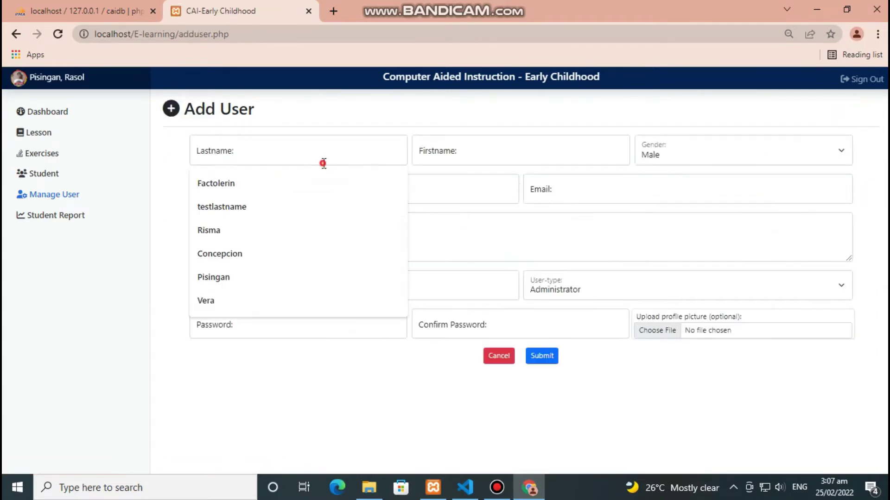
key(Tab)
key(Tab)
key(Tab)
key(Tab)
key(Tab)
key(Tab)
key(Tab)
key(Tab)
key(Tab)
key(Tab)
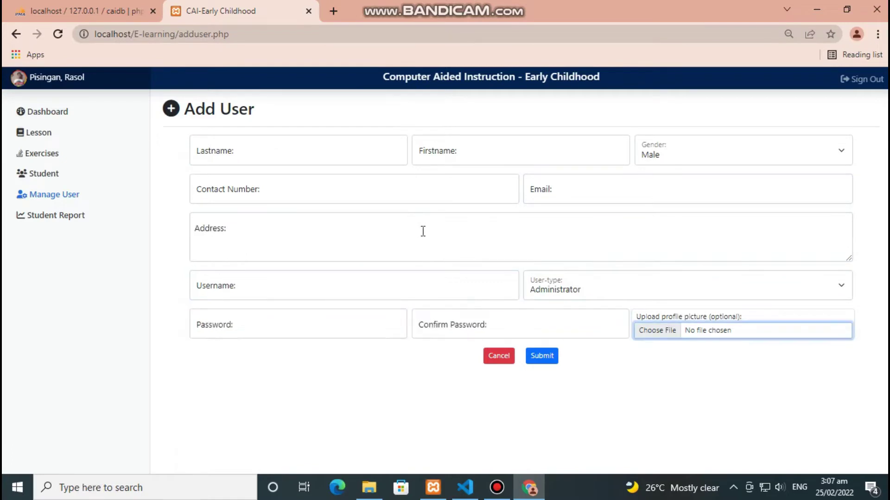
click(500, 358)
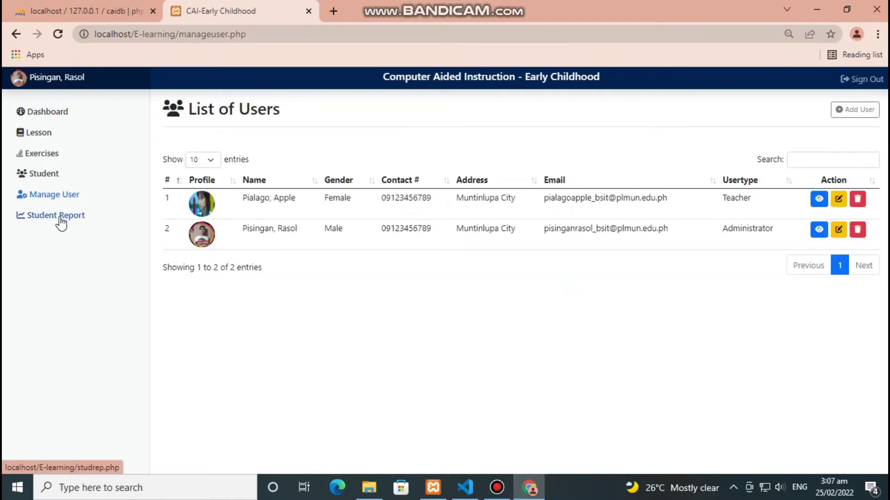
click(502, 147)
- Toggle the FAILED and PASSED chart legends and scroll through the score tables
click(547, 147)
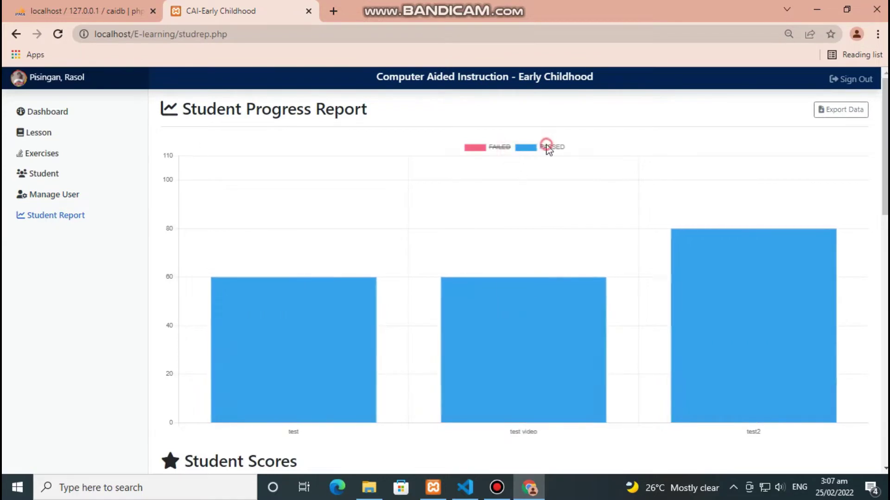
click(504, 148)
click(552, 148)
click(499, 149)
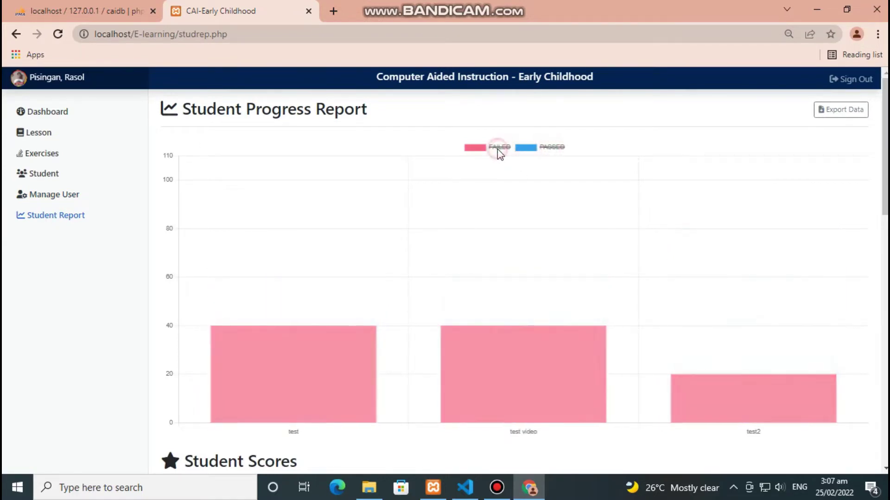
click(556, 146)
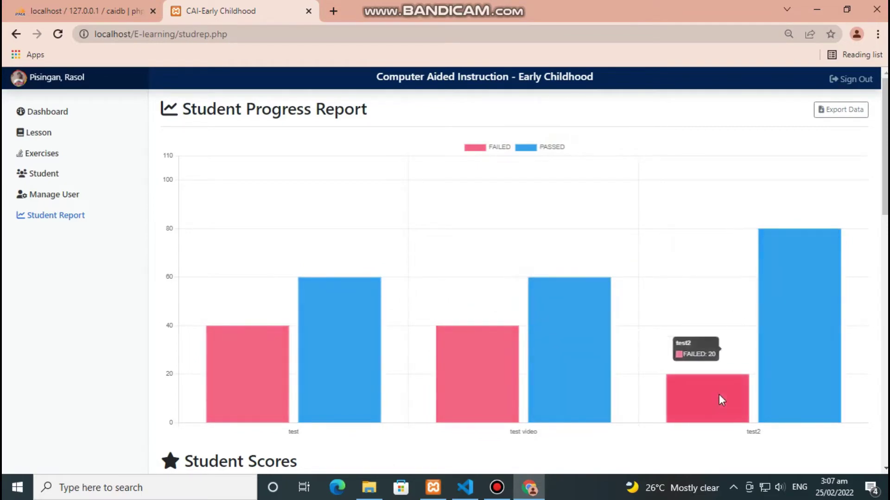
scroll(719, 346, down, 8)
scroll(284, 232, down, 7)
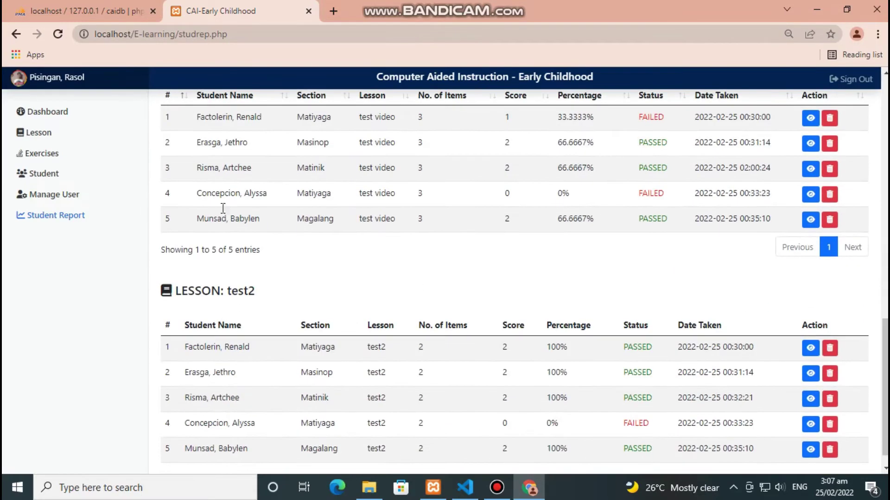
scroll(232, 208, down, 1)
scroll(209, 377, up, 1)
scroll(532, 358, up, 6)
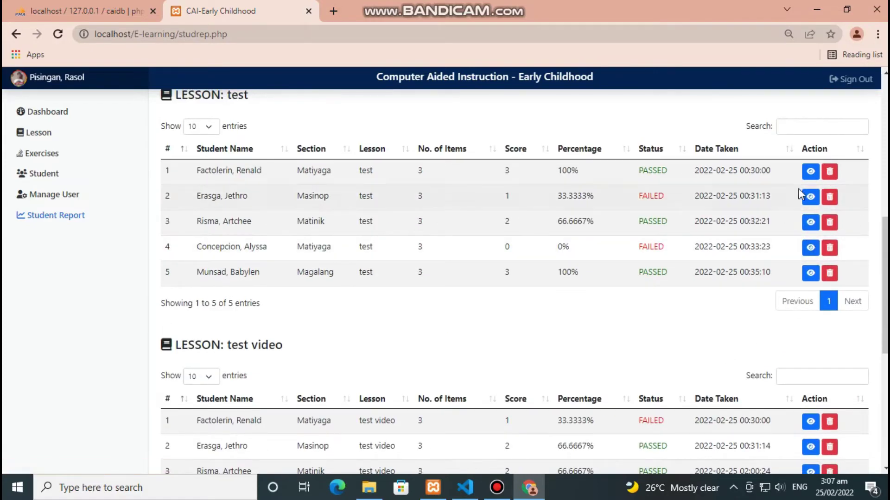
scroll(683, 194, up, 7)
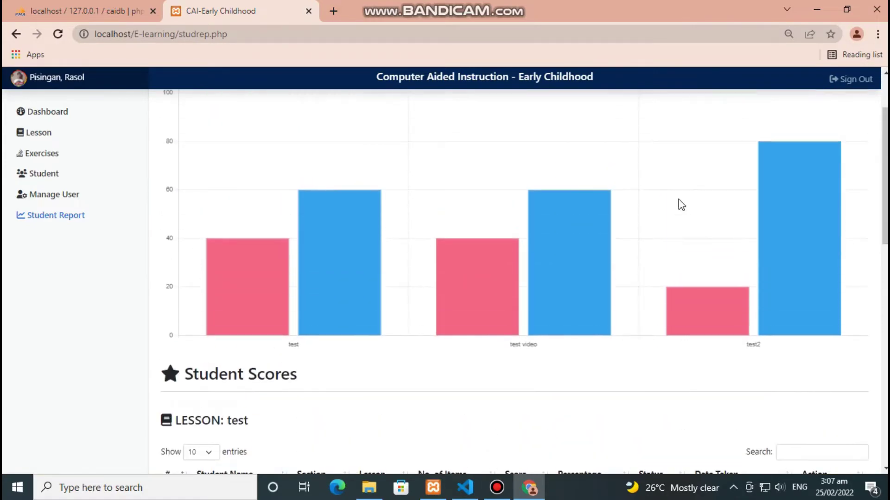
scroll(816, 139, up, 2)
- Export the scores to student_score.xls and open it in Excel despite the format warning
click(840, 109)
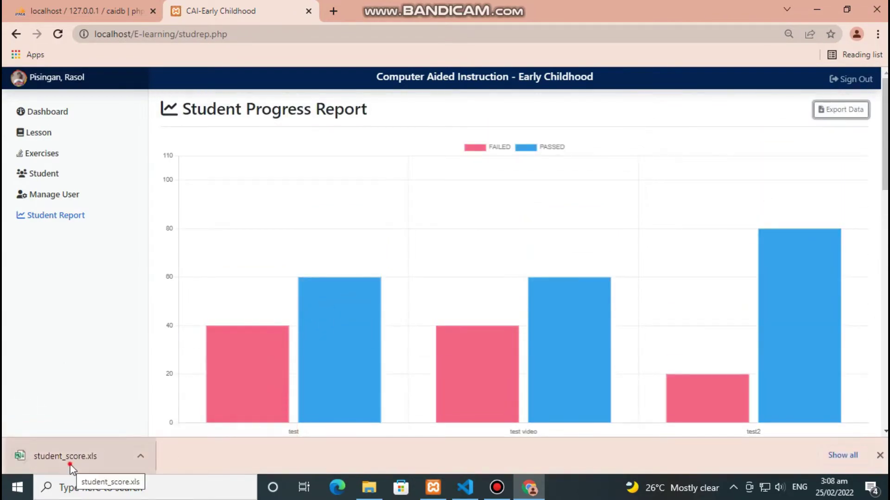
click(70, 465)
click(401, 282)
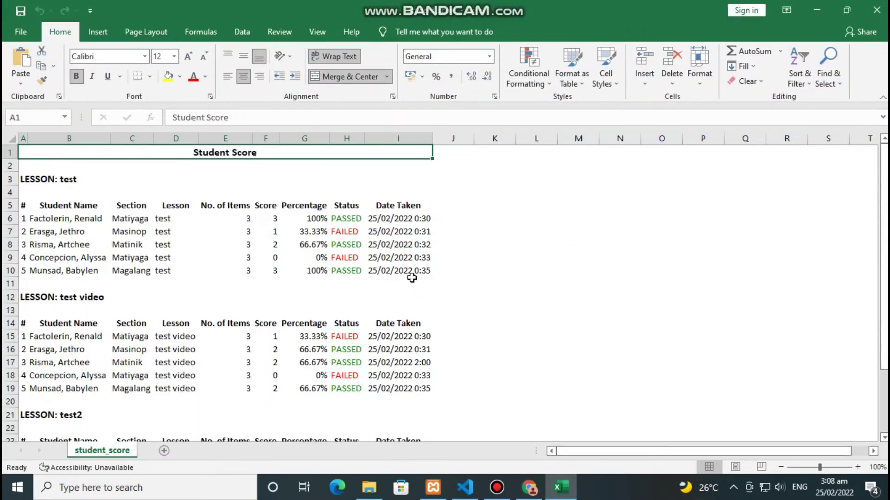
click(534, 251)
click(249, 184)
scroll(235, 327, down, 5)
scroll(236, 329, up, 5)
- Close Excel, sign out as administrator, and load the student login at localhost/E-learning/
click(877, 10)
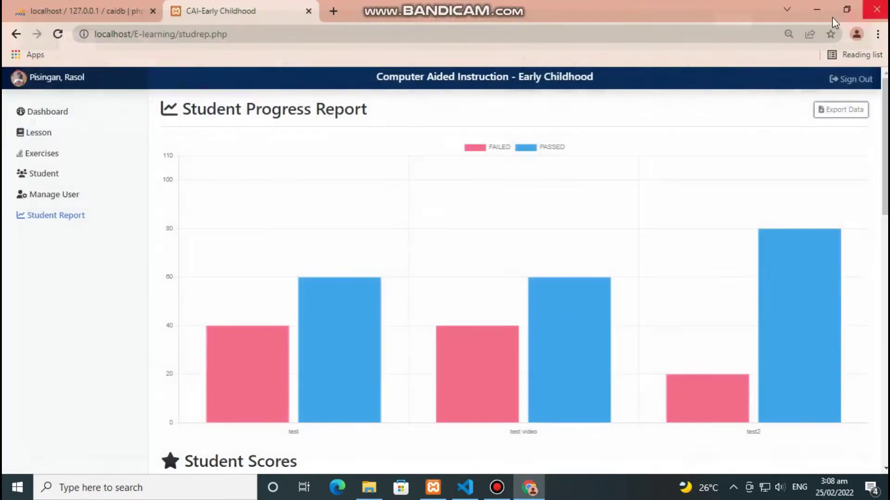
click(846, 82)
click(292, 33)
click(292, 33)
key(BackSpace)
key(BackSpace)
key(BackSpace)
key(BackSpace)
key(BackSpace)
key(BackSpace)
key(BackSpace)
key(BackSpace)
key(BackSpace)
key(BackSpace)
key(BackSpace)
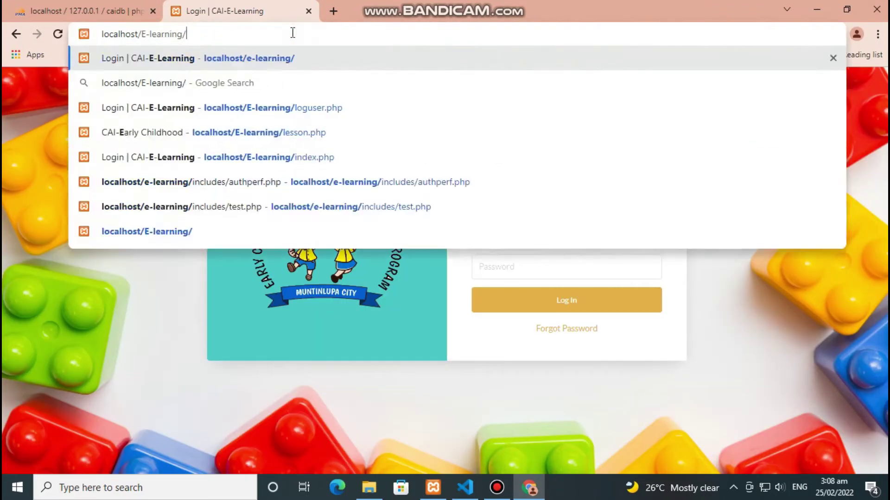
key(Return)
- Look over the student password-recovery form, then return to the login page
click(545, 221)
key(Tab)
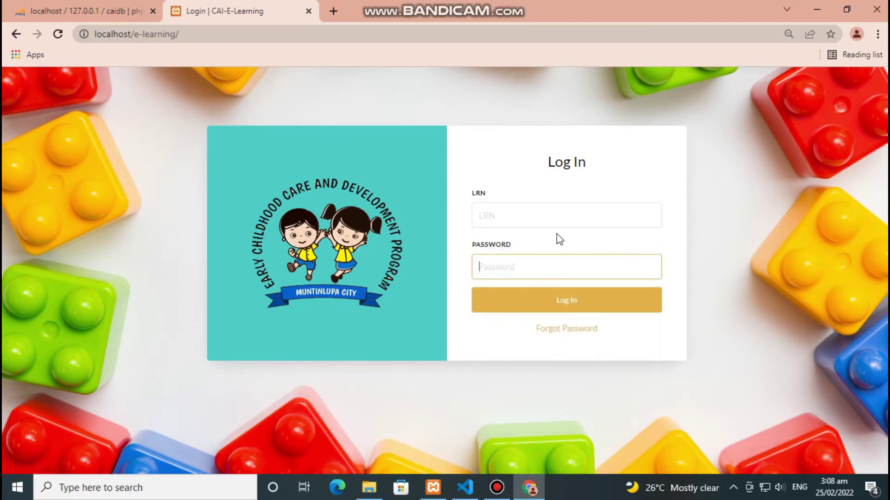
click(566, 330)
click(522, 196)
key(Tab)
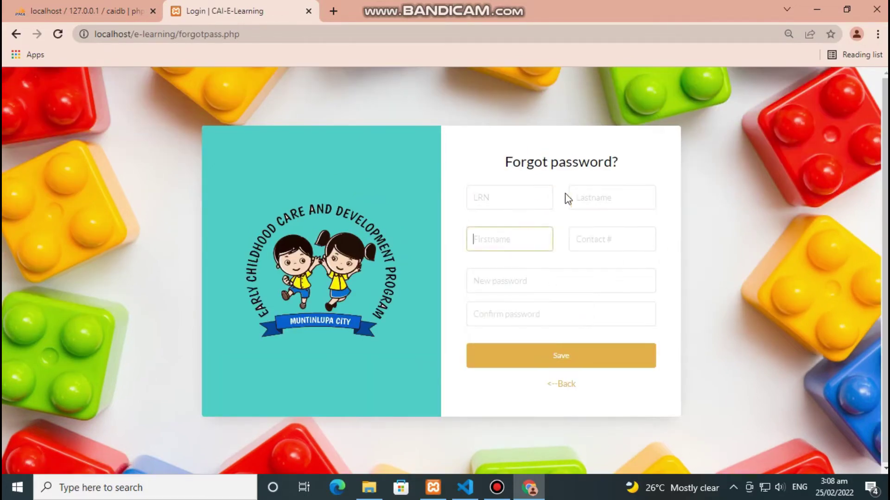
click(574, 386)
- Enter the student's LRN and move to the password field
click(542, 212)
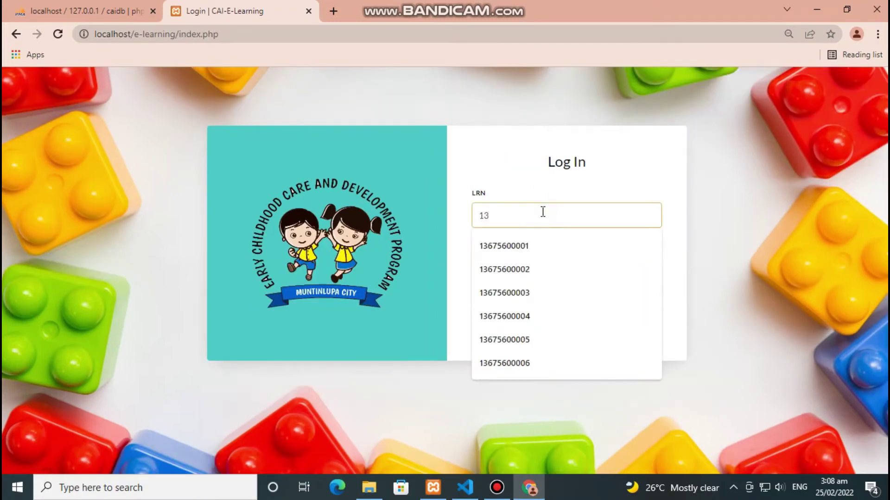
text(13675600001)
key(Tab)
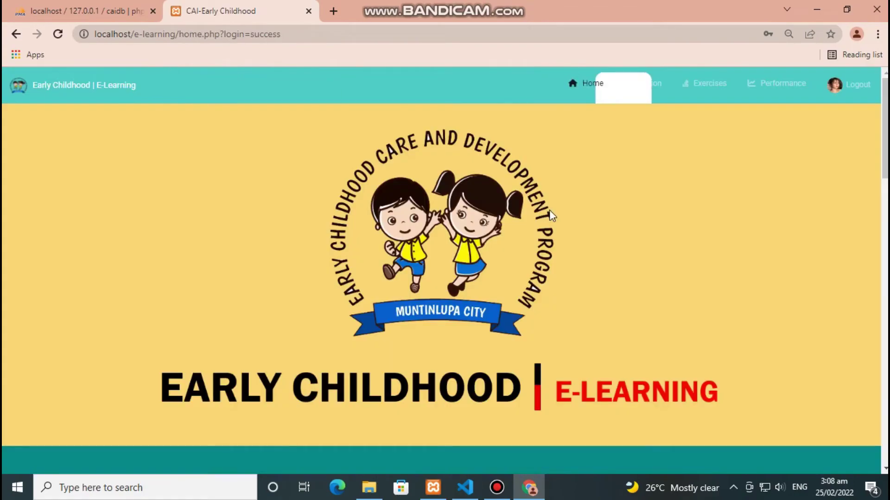
- Scroll the student home page, then go to the List of Lessons
scroll(545, 209, down, 5)
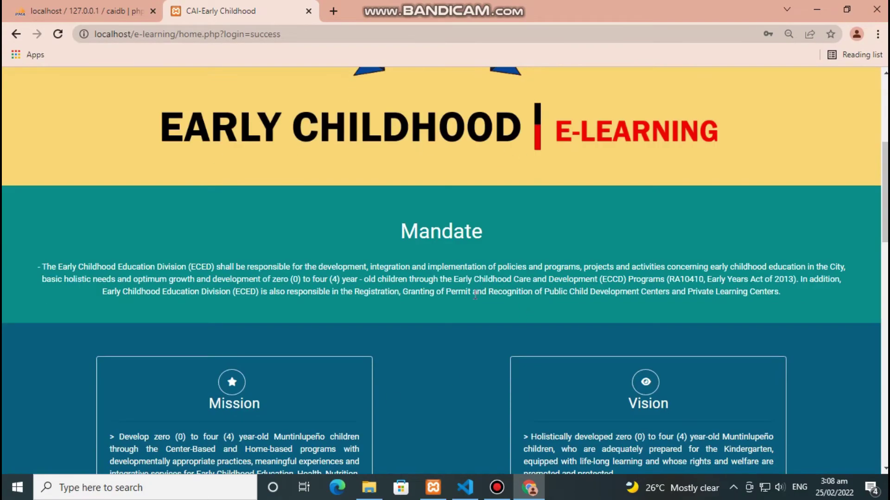
scroll(545, 209, down, 9)
scroll(449, 375, down, 8)
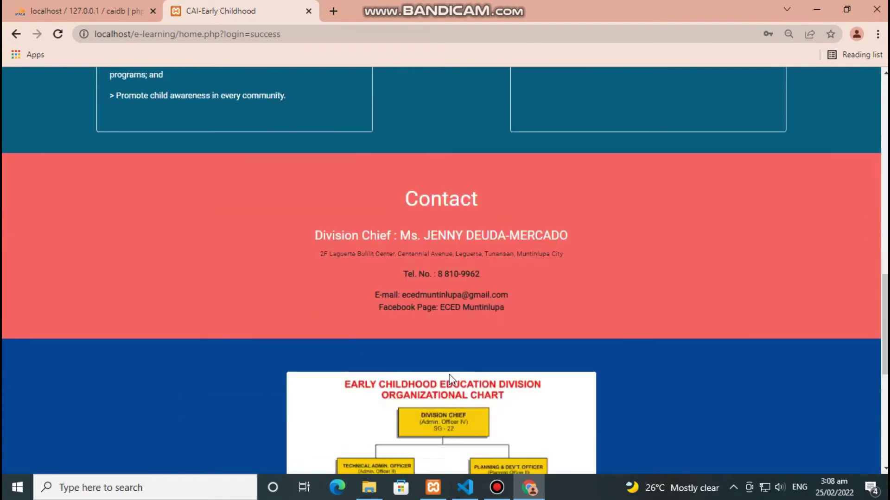
scroll(452, 355, up, 20)
click(647, 83)
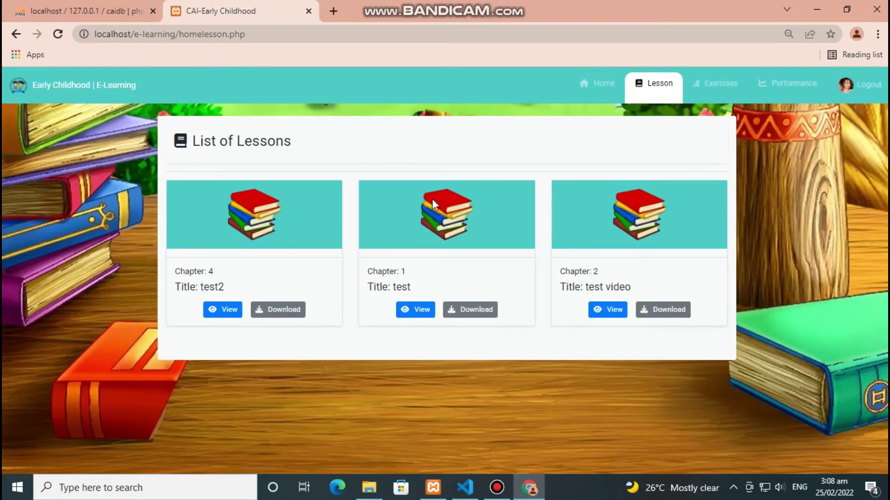
triple_click(329, 140)
click(394, 140)
- Read the Chapter 1 test lesson, then return to the lessons list
click(415, 310)
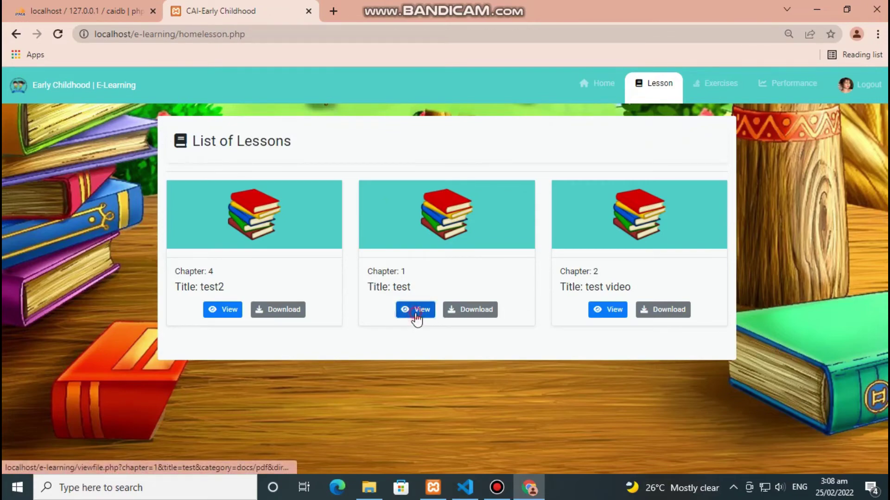
scroll(501, 328, down, 10)
scroll(502, 329, up, 10)
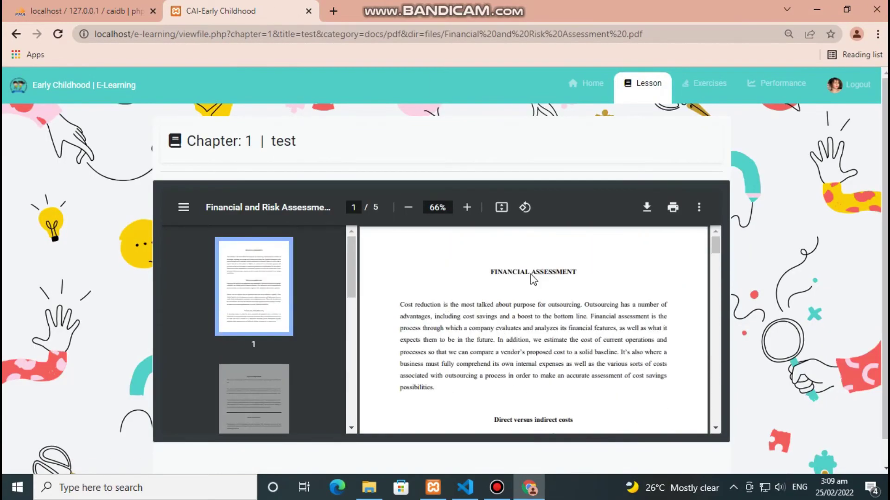
click(606, 95)
click(627, 99)
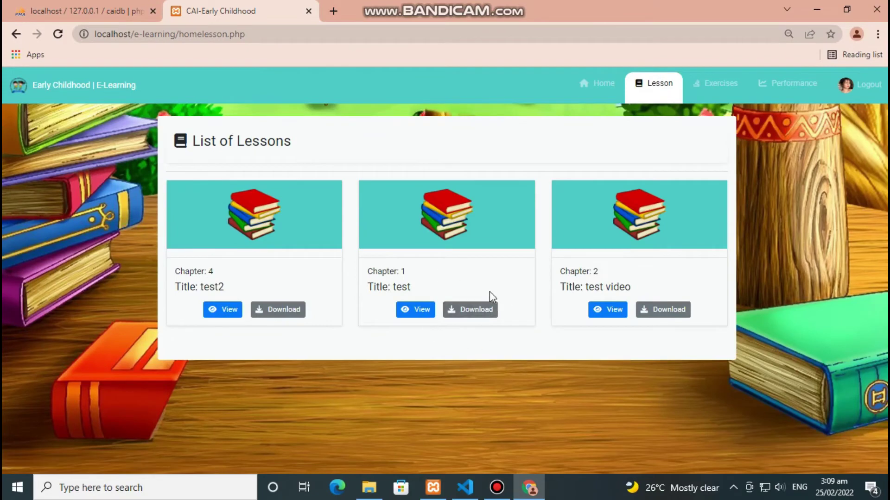
- Download the Chapter 1 test lesson as test.pdf and open the exercises list
click(480, 314)
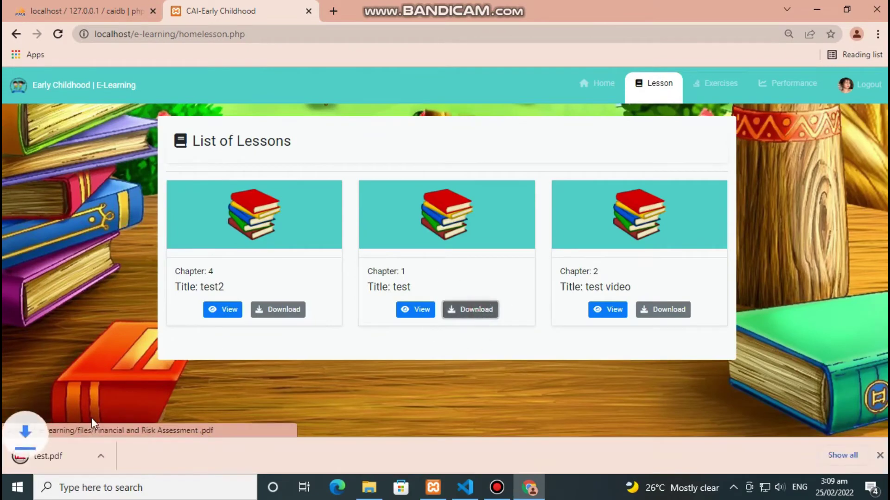
click(878, 456)
click(712, 95)
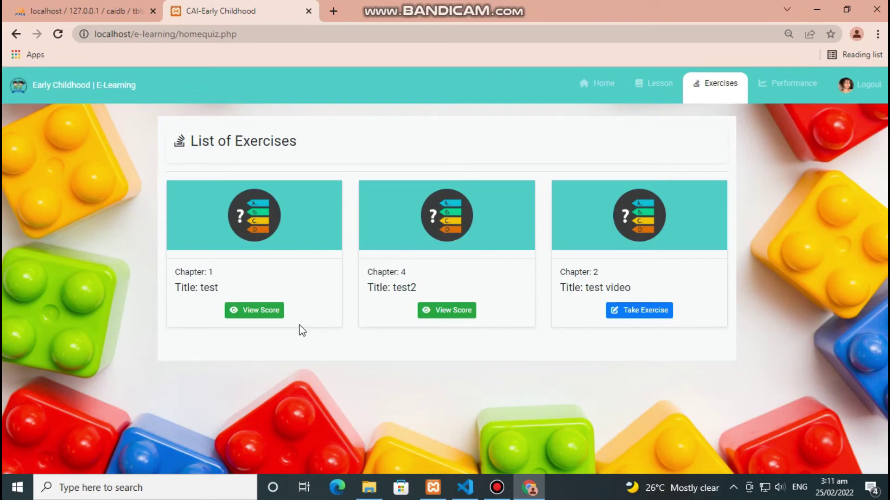
- View the score for the Chapter 1 exercise, then return to the exercise list
click(276, 316)
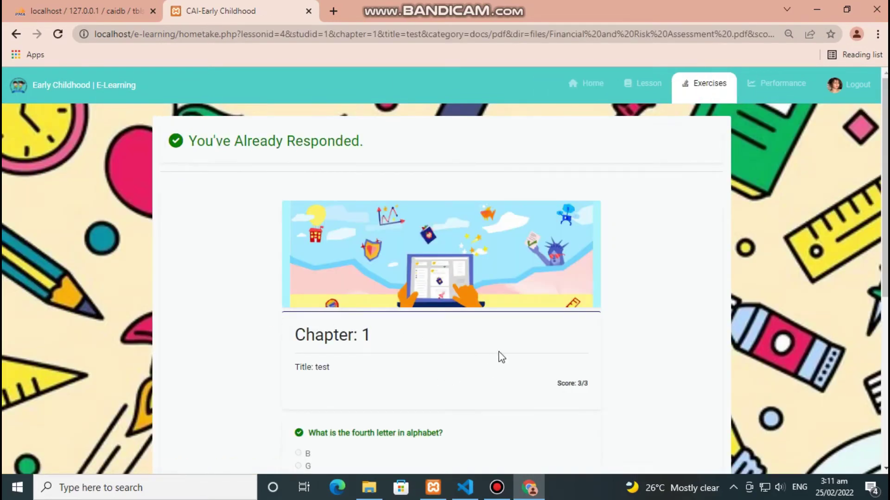
scroll(446, 322, down, 6)
scroll(445, 322, up, 6)
click(725, 87)
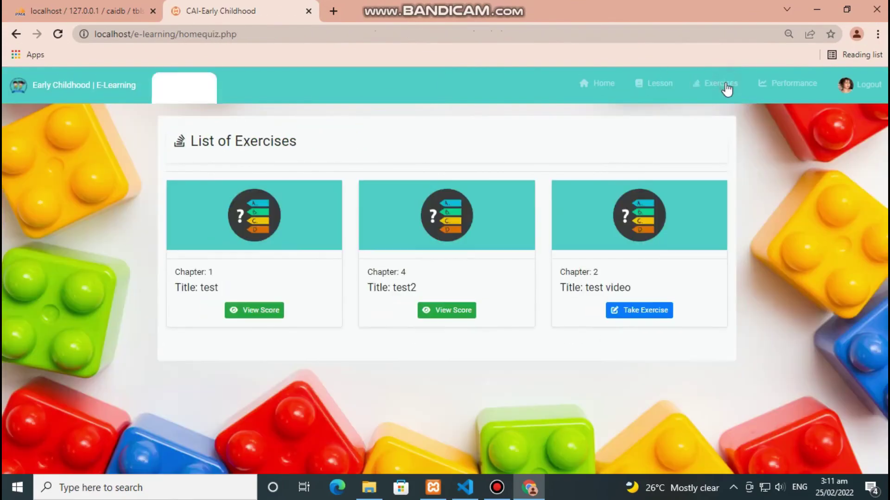
- View the score for the Chapter 4 exercise, then go back to the list of exercises
click(444, 311)
scroll(523, 220, down, 4)
scroll(346, 294, down, 2)
scroll(345, 294, up, 6)
click(676, 85)
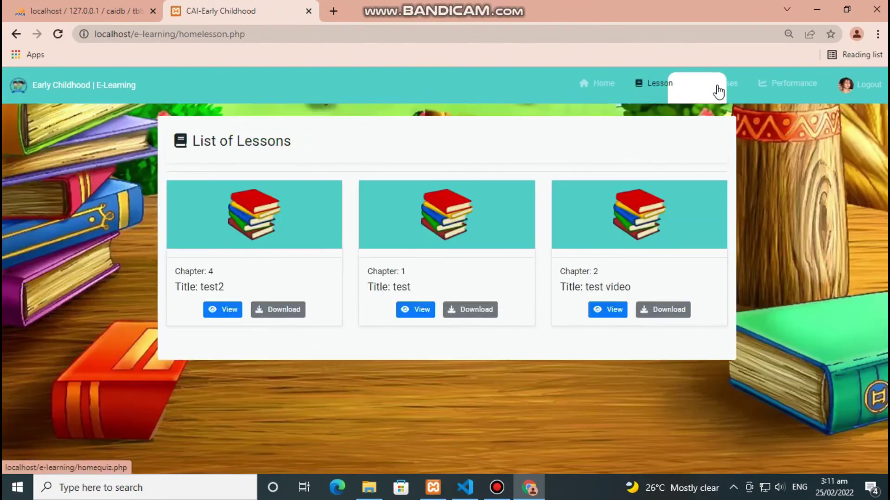
click(719, 88)
- Take the Chapter 2 test video exercise, answering 25 for 5 x 5 and 1,100 for 100 + 1000
click(627, 311)
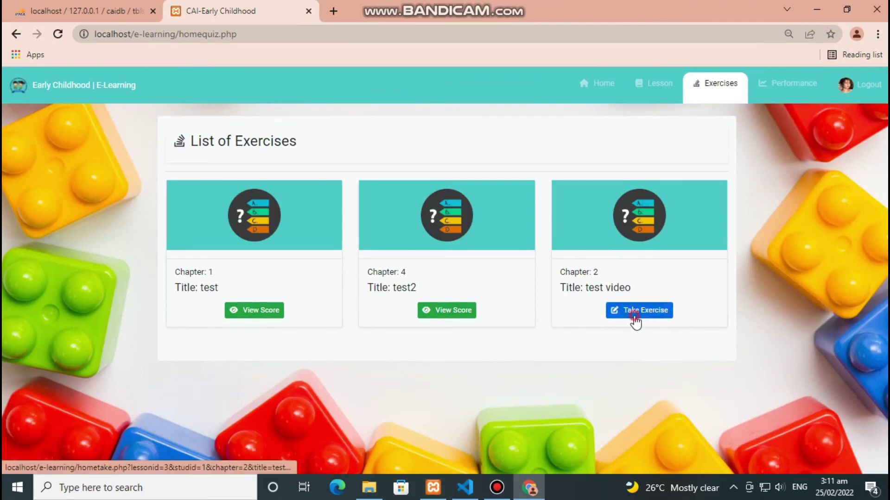
scroll(324, 327, down, 6)
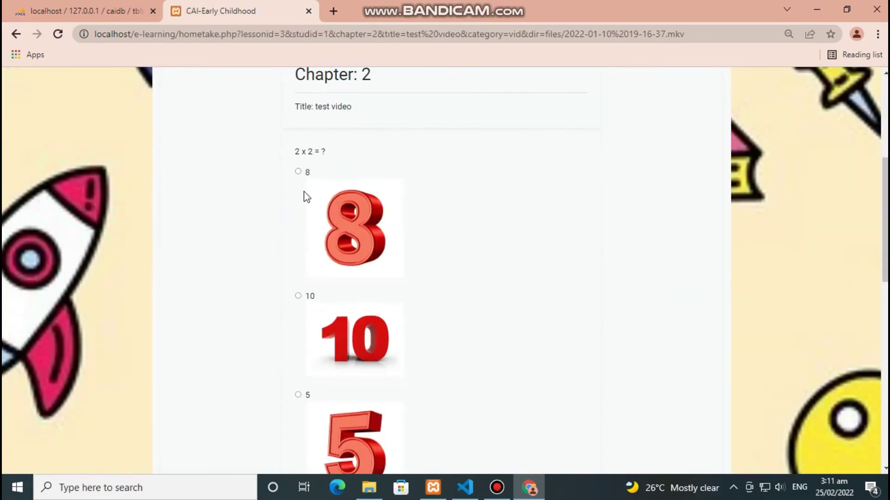
scroll(299, 244, down, 1)
scroll(298, 254, down, 8)
click(298, 247)
scroll(313, 319, down, 1)
click(298, 341)
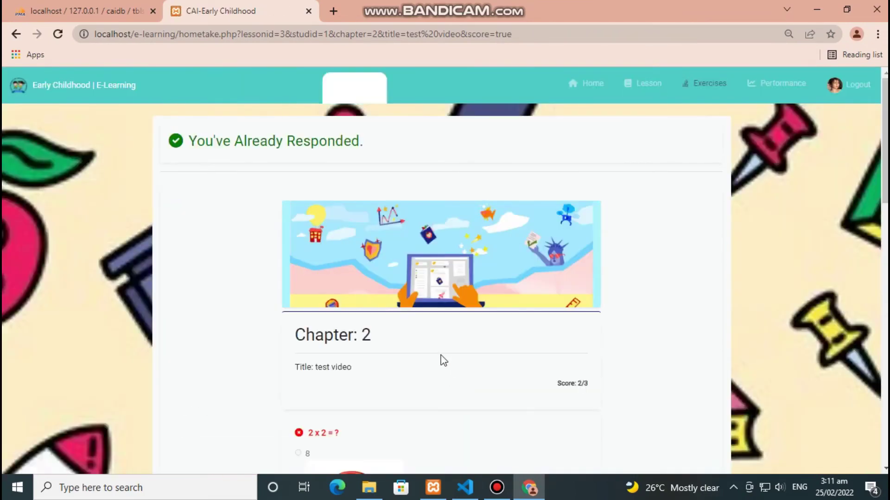
scroll(597, 379, down, 4)
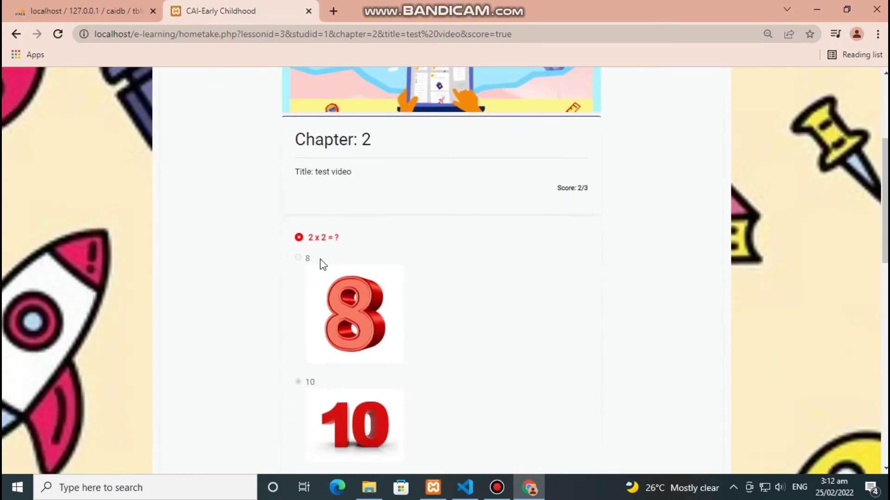
scroll(365, 261, down, 10)
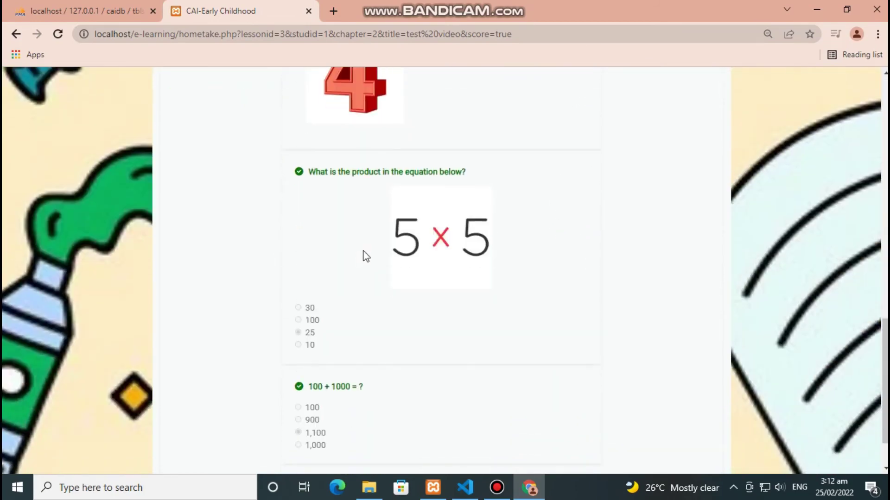
scroll(403, 287, up, 15)
scroll(407, 339, up, 3)
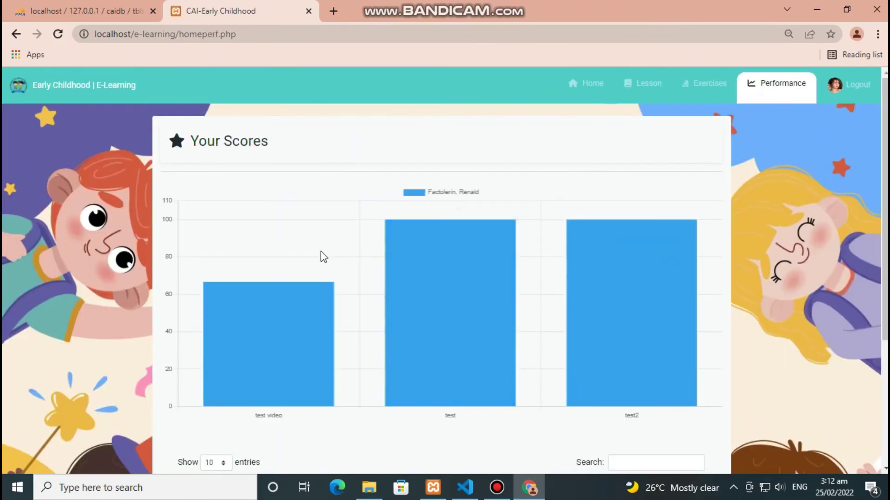
- Review the Your Scores chart, then open developer tools with mobile device emulation
mouse_move(452, 310)
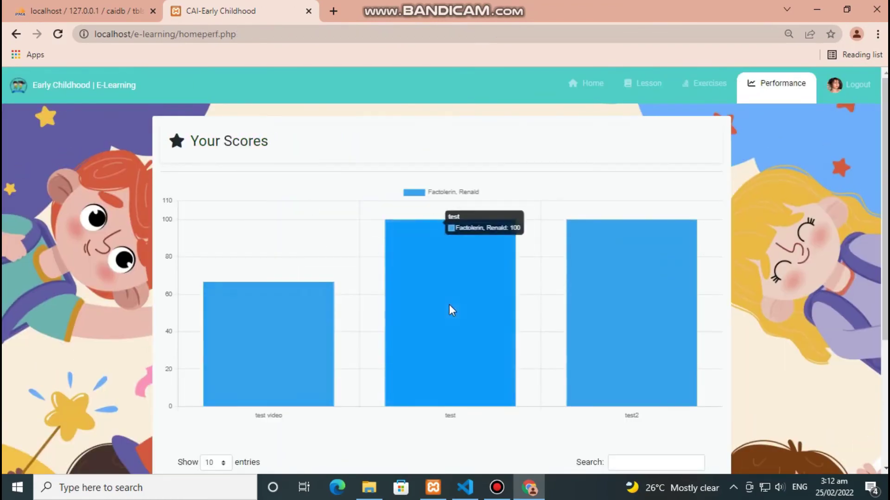
scroll(452, 311, down, 4)
scroll(510, 310, up, 1)
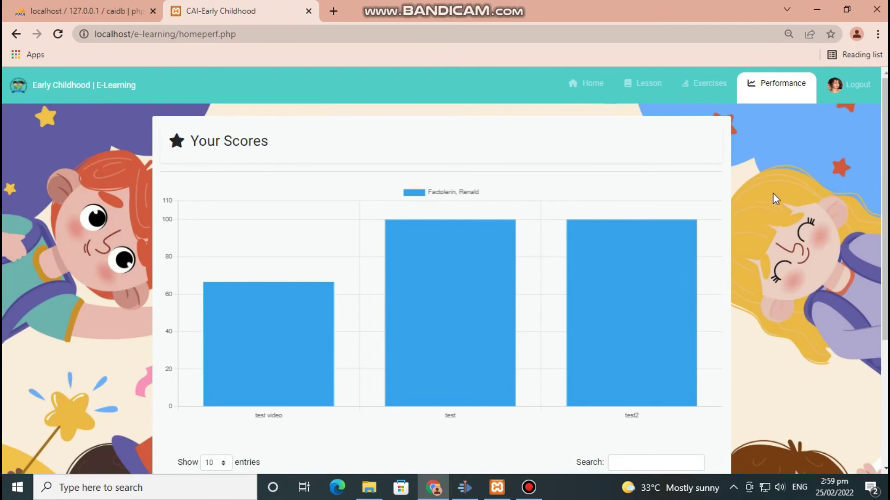
right_click(764, 186)
key(Escape)
key(ctrl+shift+i)
scroll(407, 287, down, 5)
scroll(324, 298, right, 2)
scroll(315, 290, left, 2)
scroll(315, 290, up, 5)
- At phone size, use the hamburger menu to visit Home, Lessons, Exercises and Performance pages
click(434, 138)
click(366, 157)
scroll(423, 182, down, 10)
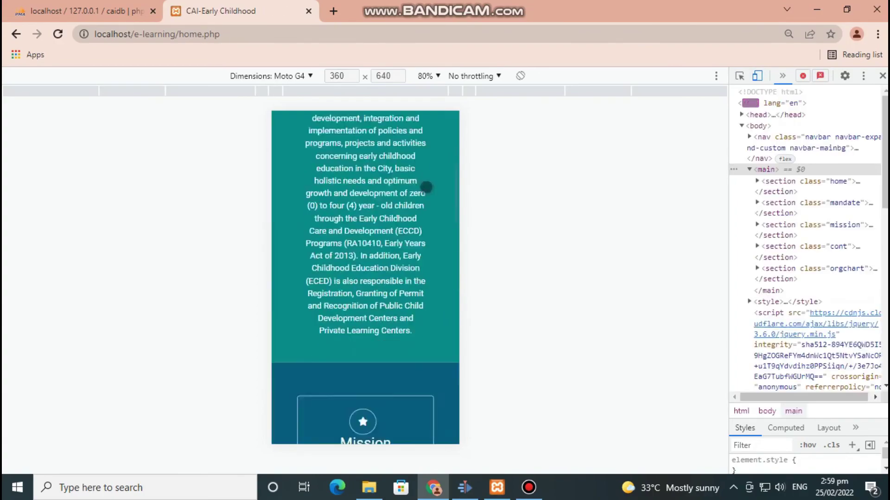
scroll(428, 222, up, 10)
click(441, 128)
click(378, 181)
scroll(377, 232, down, 5)
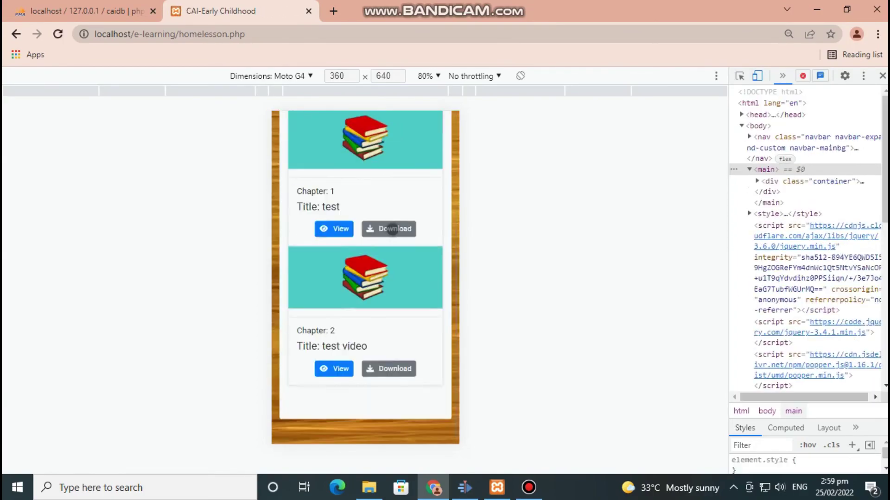
scroll(378, 232, up, 5)
click(441, 128)
click(378, 204)
click(441, 128)
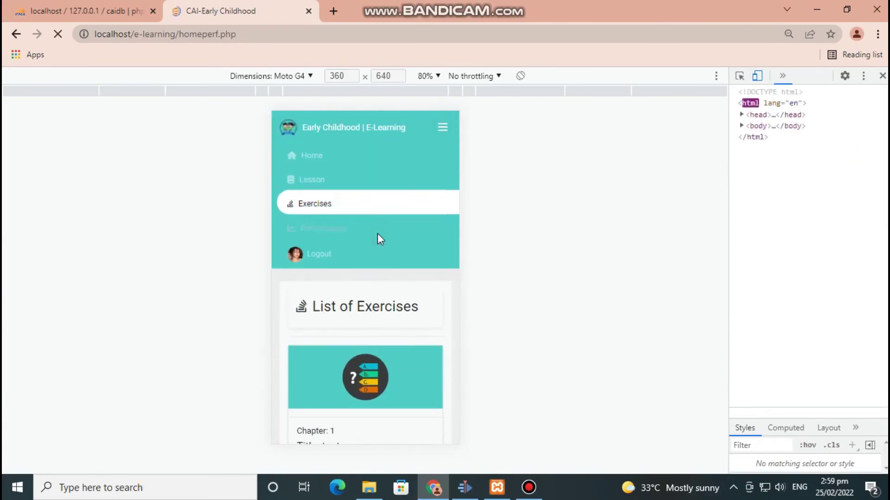
click(379, 228)
click(441, 128)
- Switch emulation to iPad Mini, visit Home and Lessons, then close developer tools
click(298, 74)
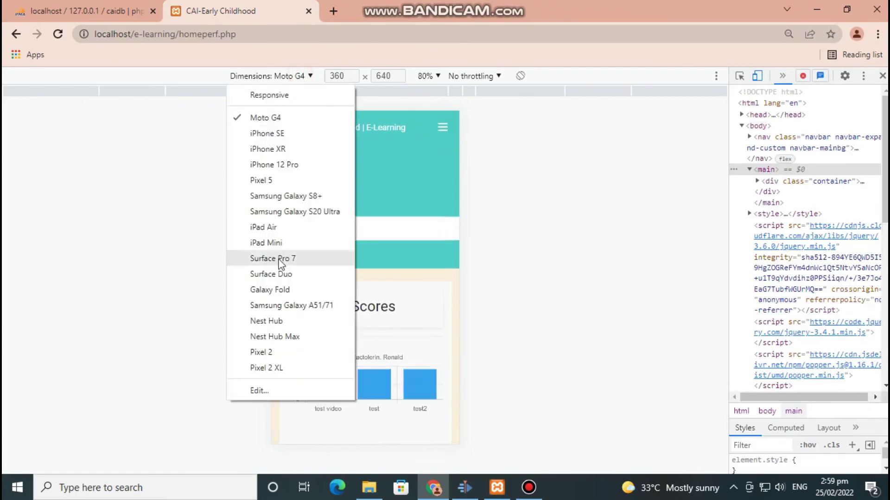
click(268, 243)
click(480, 121)
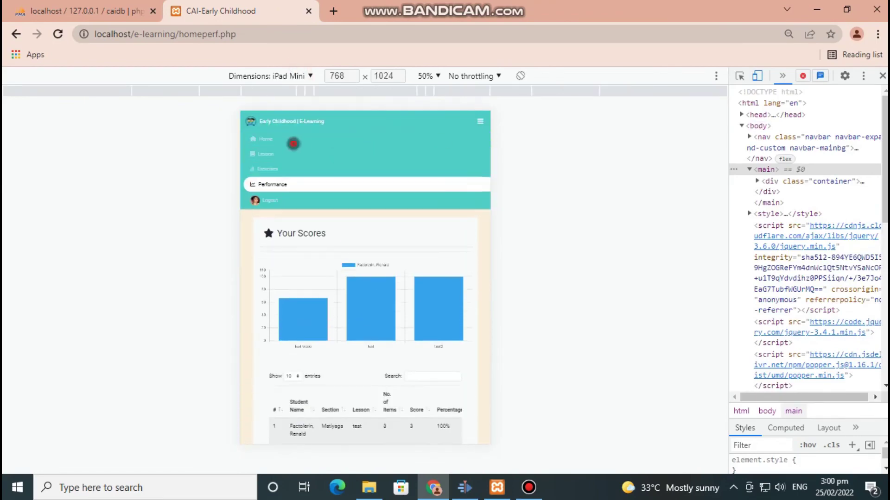
click(266, 138)
click(480, 121)
click(347, 156)
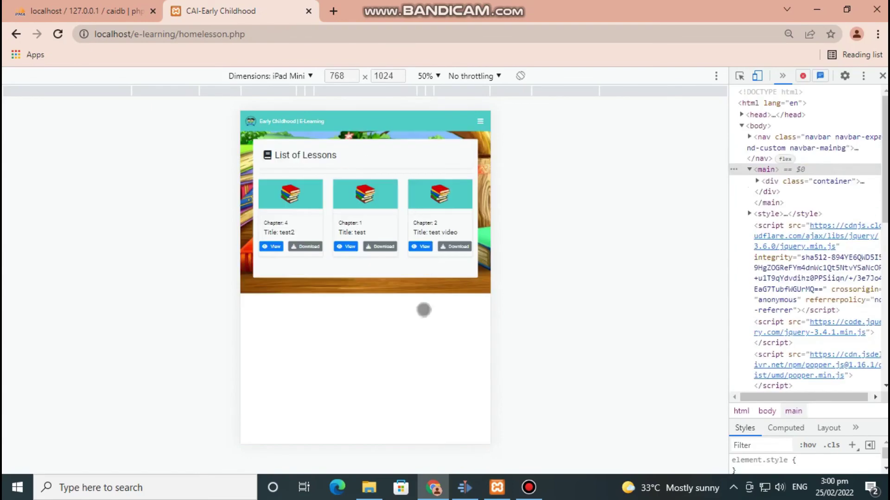
key(F12)
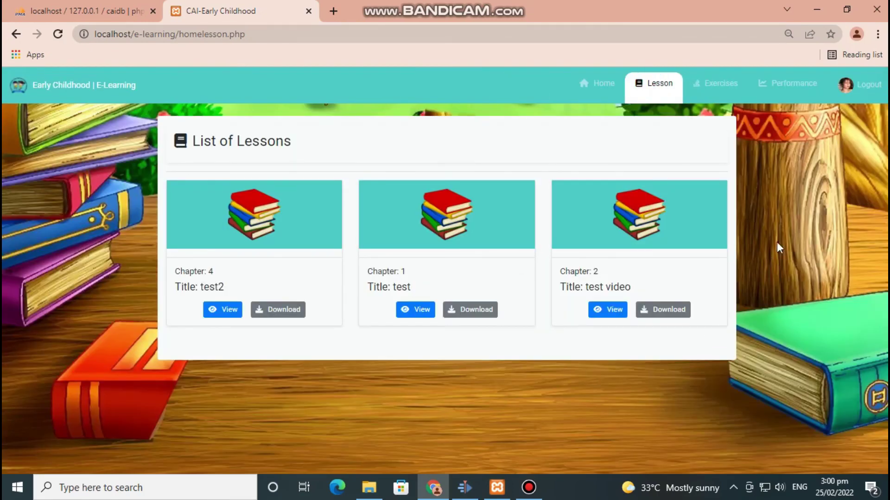